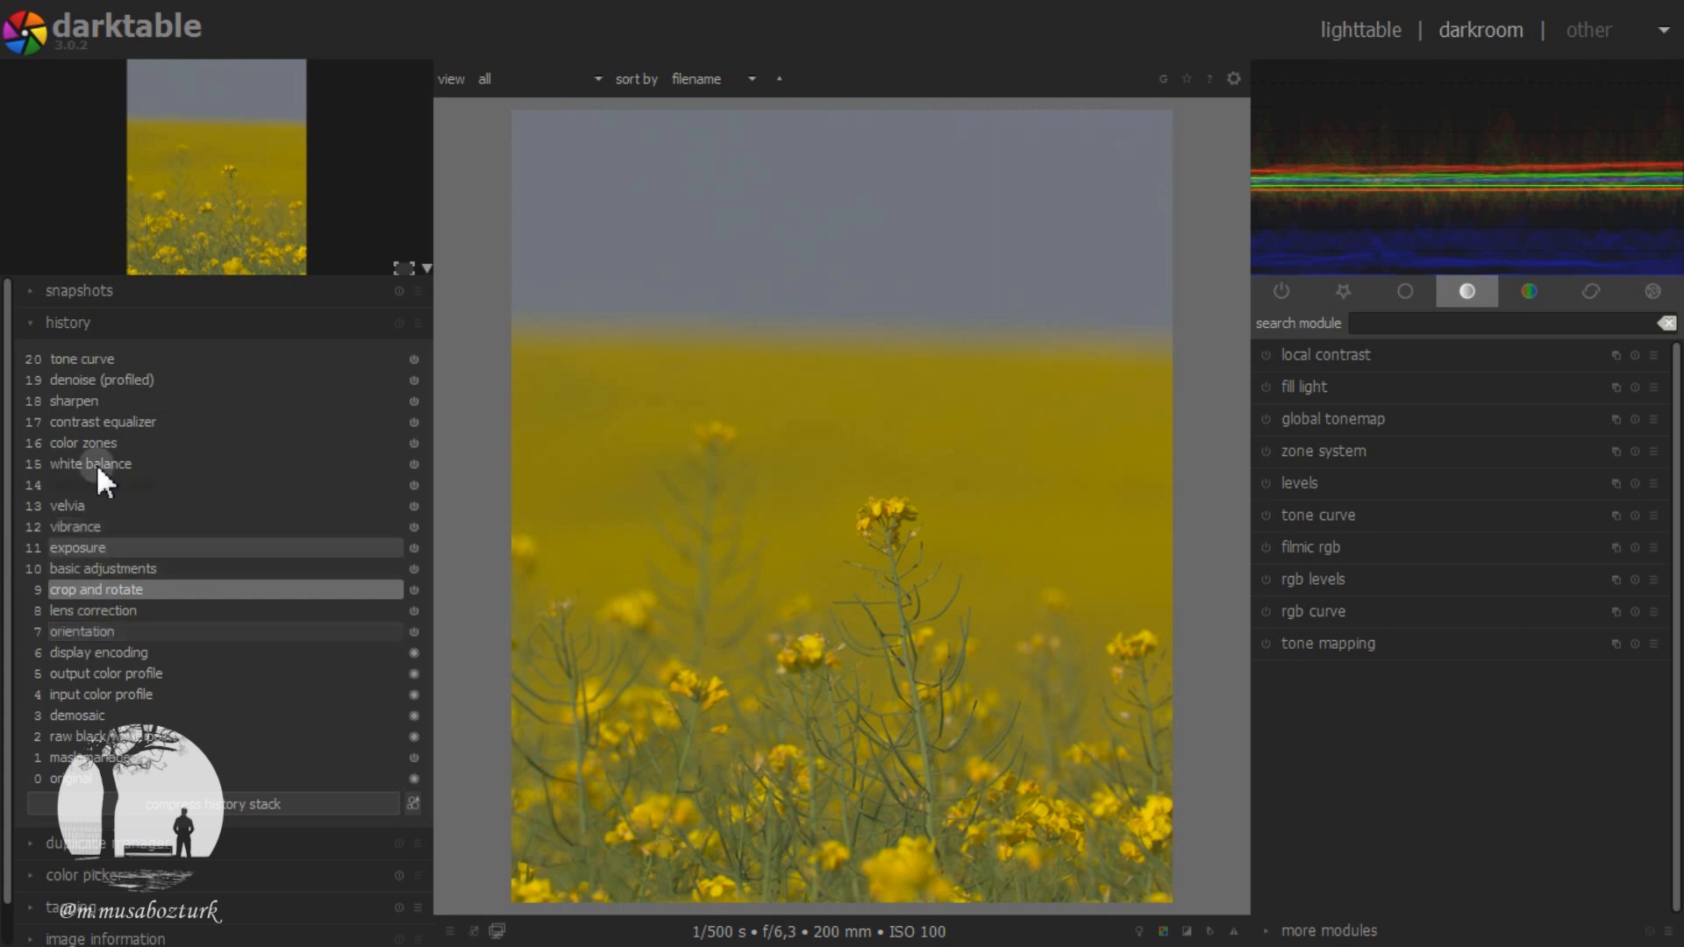
# Step: Return the photo to its tone curve history state and apply a watermark using the darktable marker
pyautogui.click(77, 358)
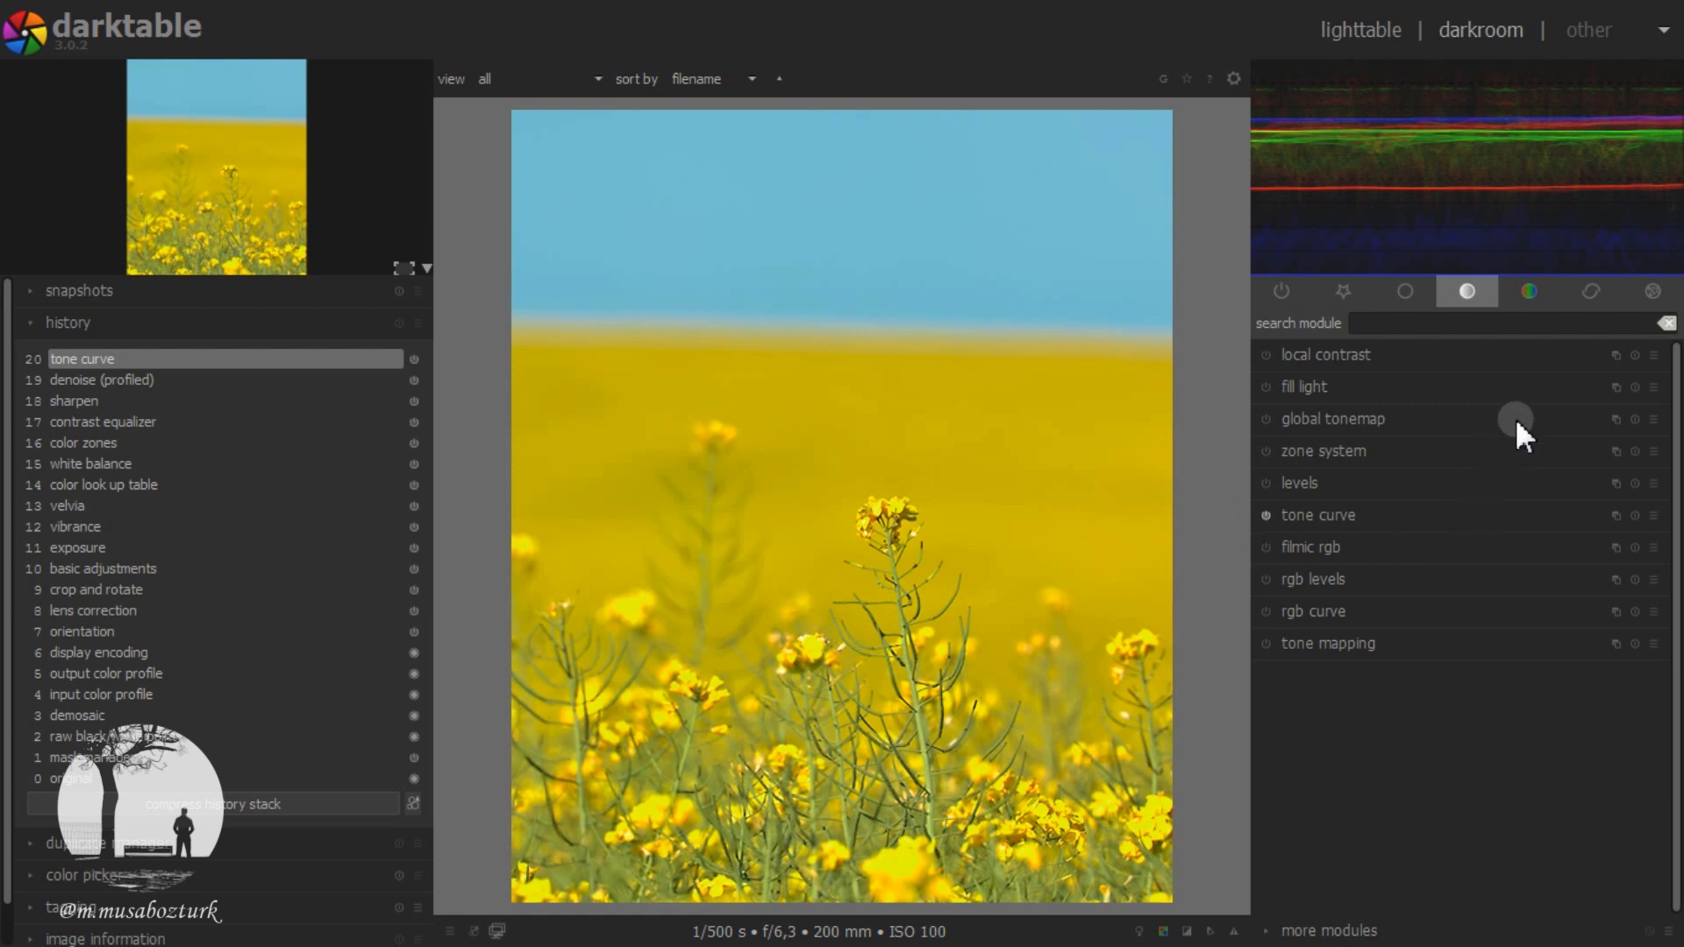
pyautogui.click(1654, 293)
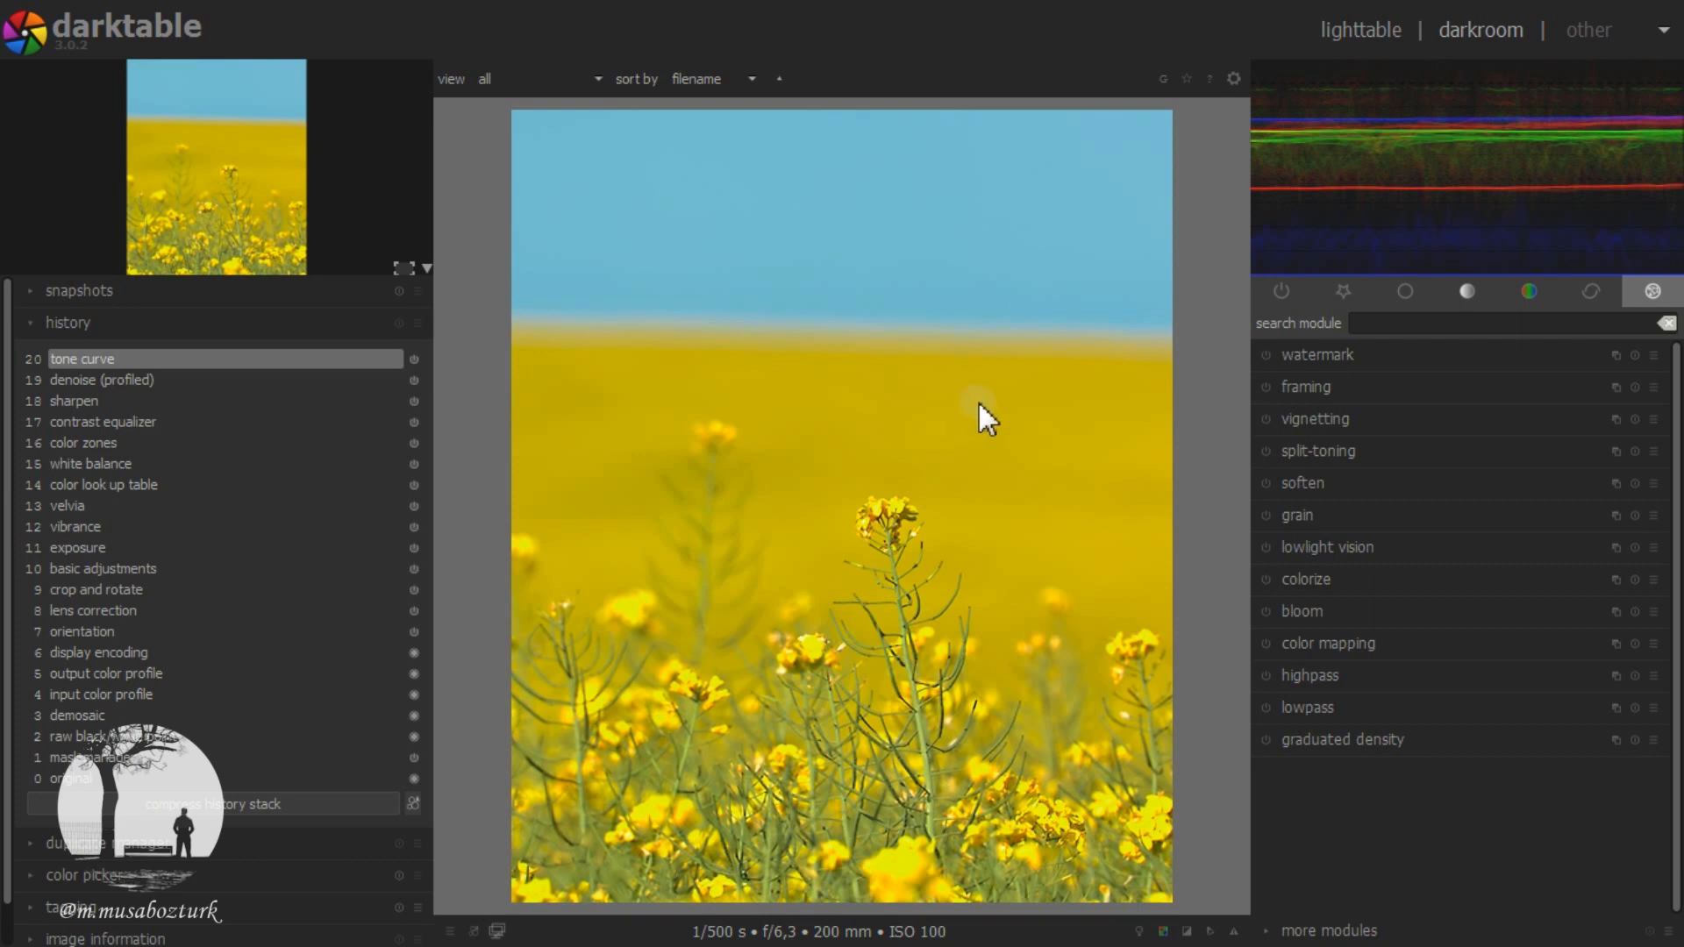
pyautogui.click(1649, 293)
pyautogui.click(1649, 293)
pyautogui.click(1391, 359)
pyautogui.click(1509, 447)
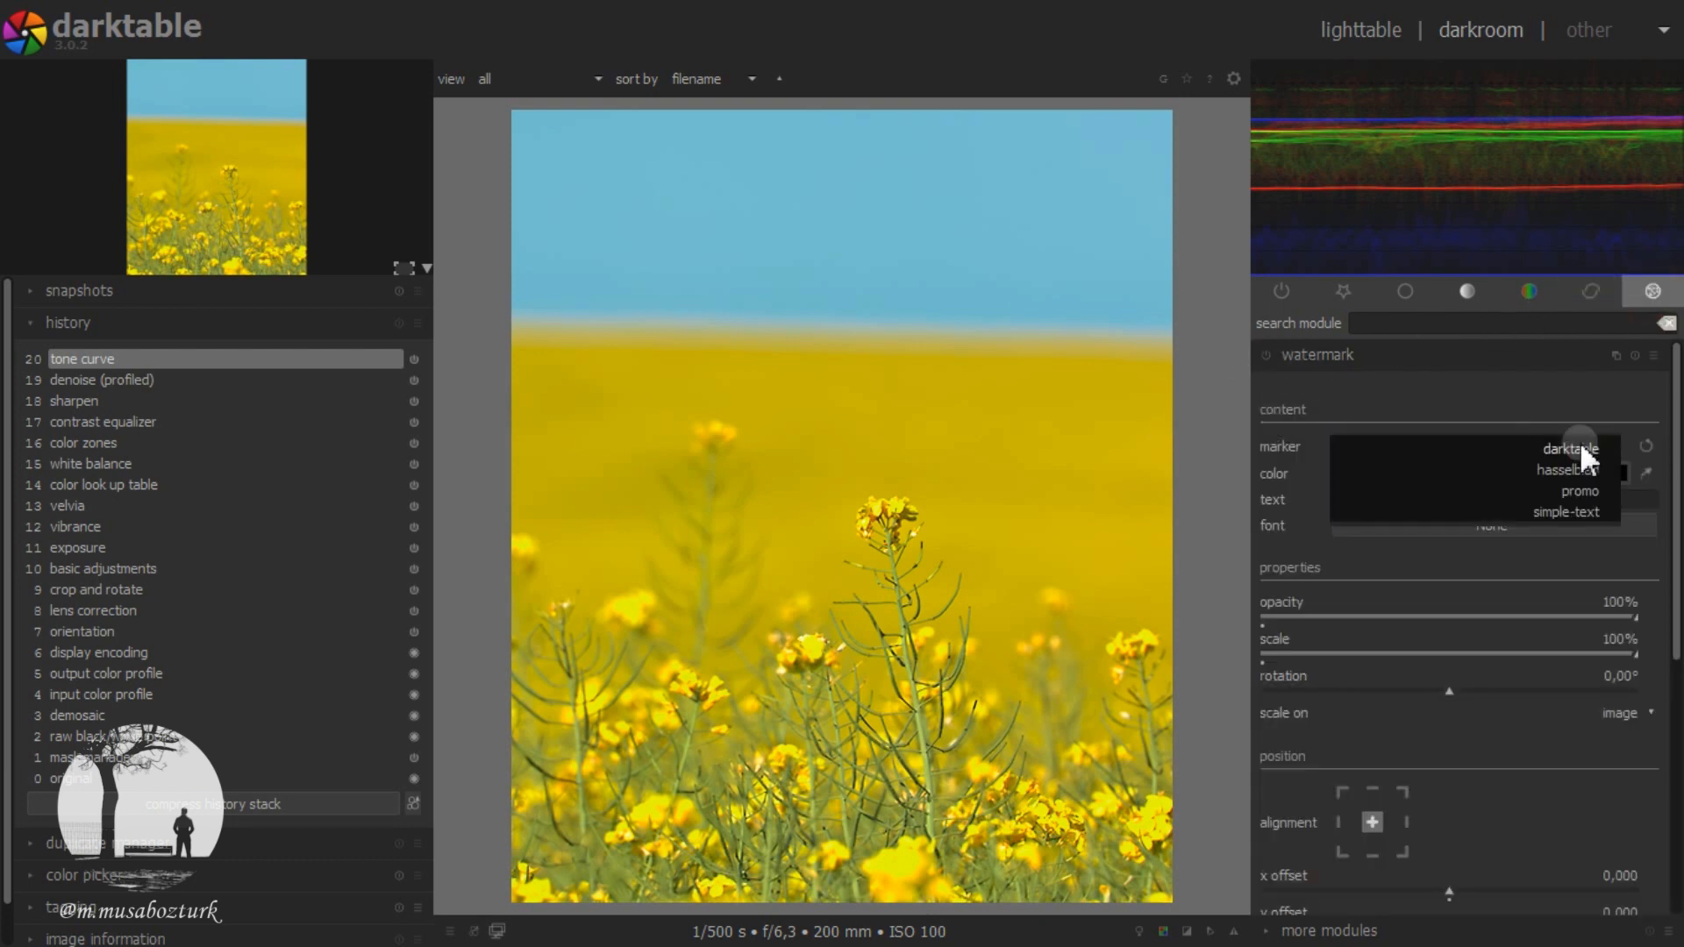
pyautogui.click(1581, 450)
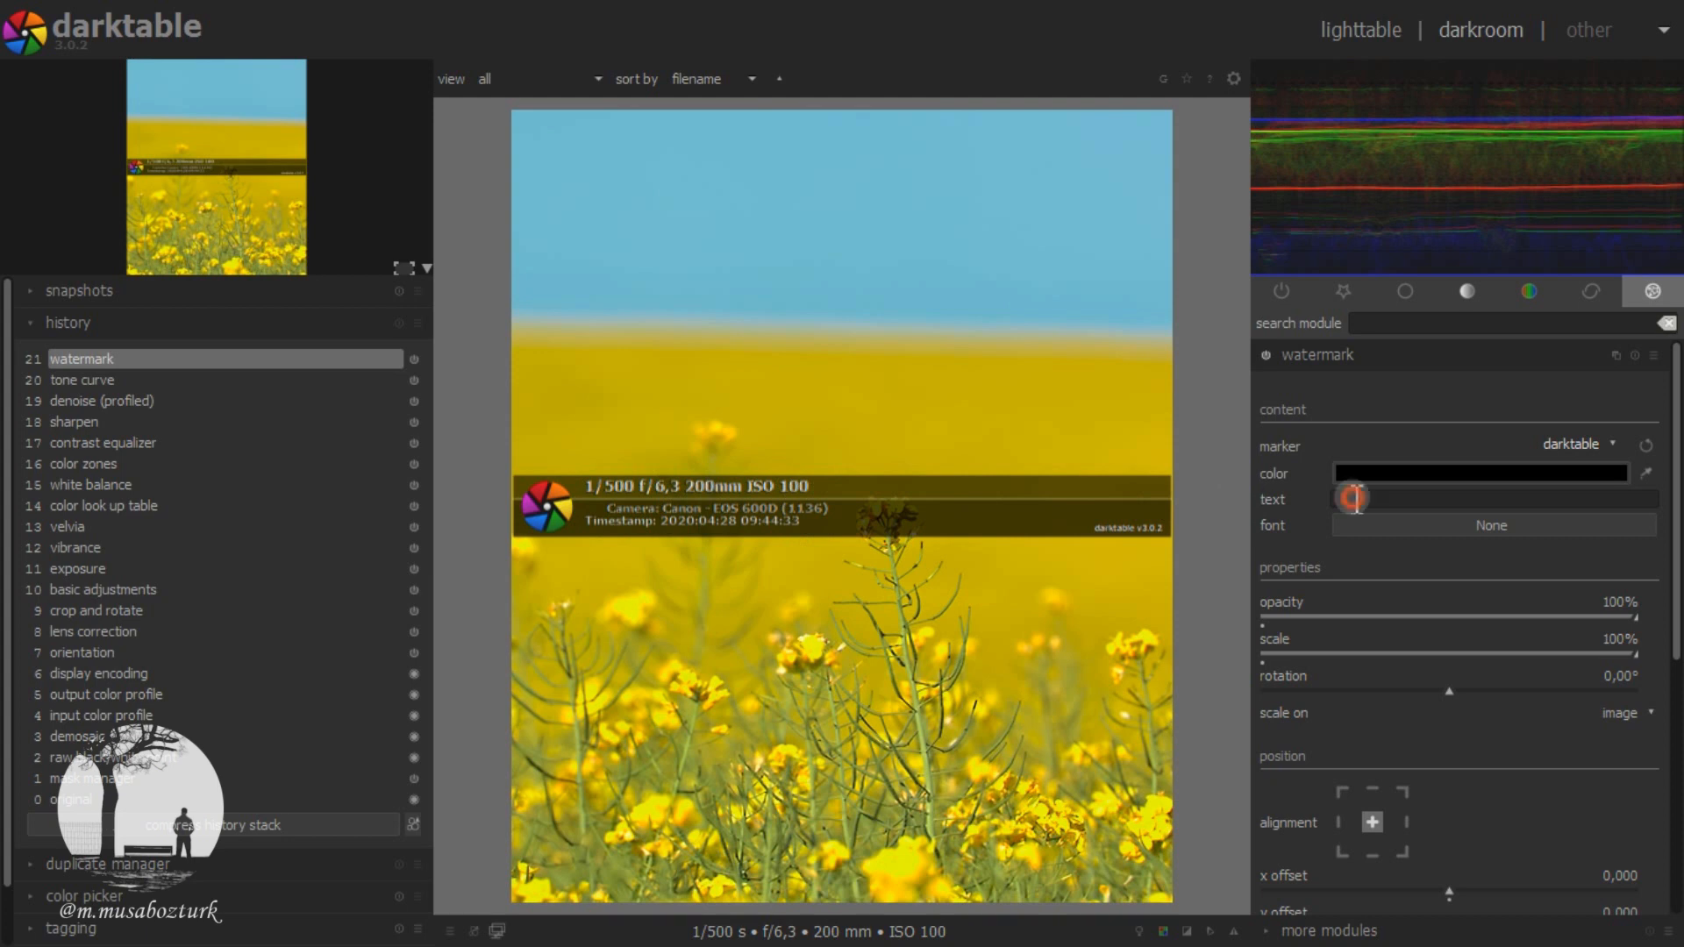
# Step: Try the hasselblad and promo markers for the watermark and enter a short test text
pyautogui.click(1586, 443)
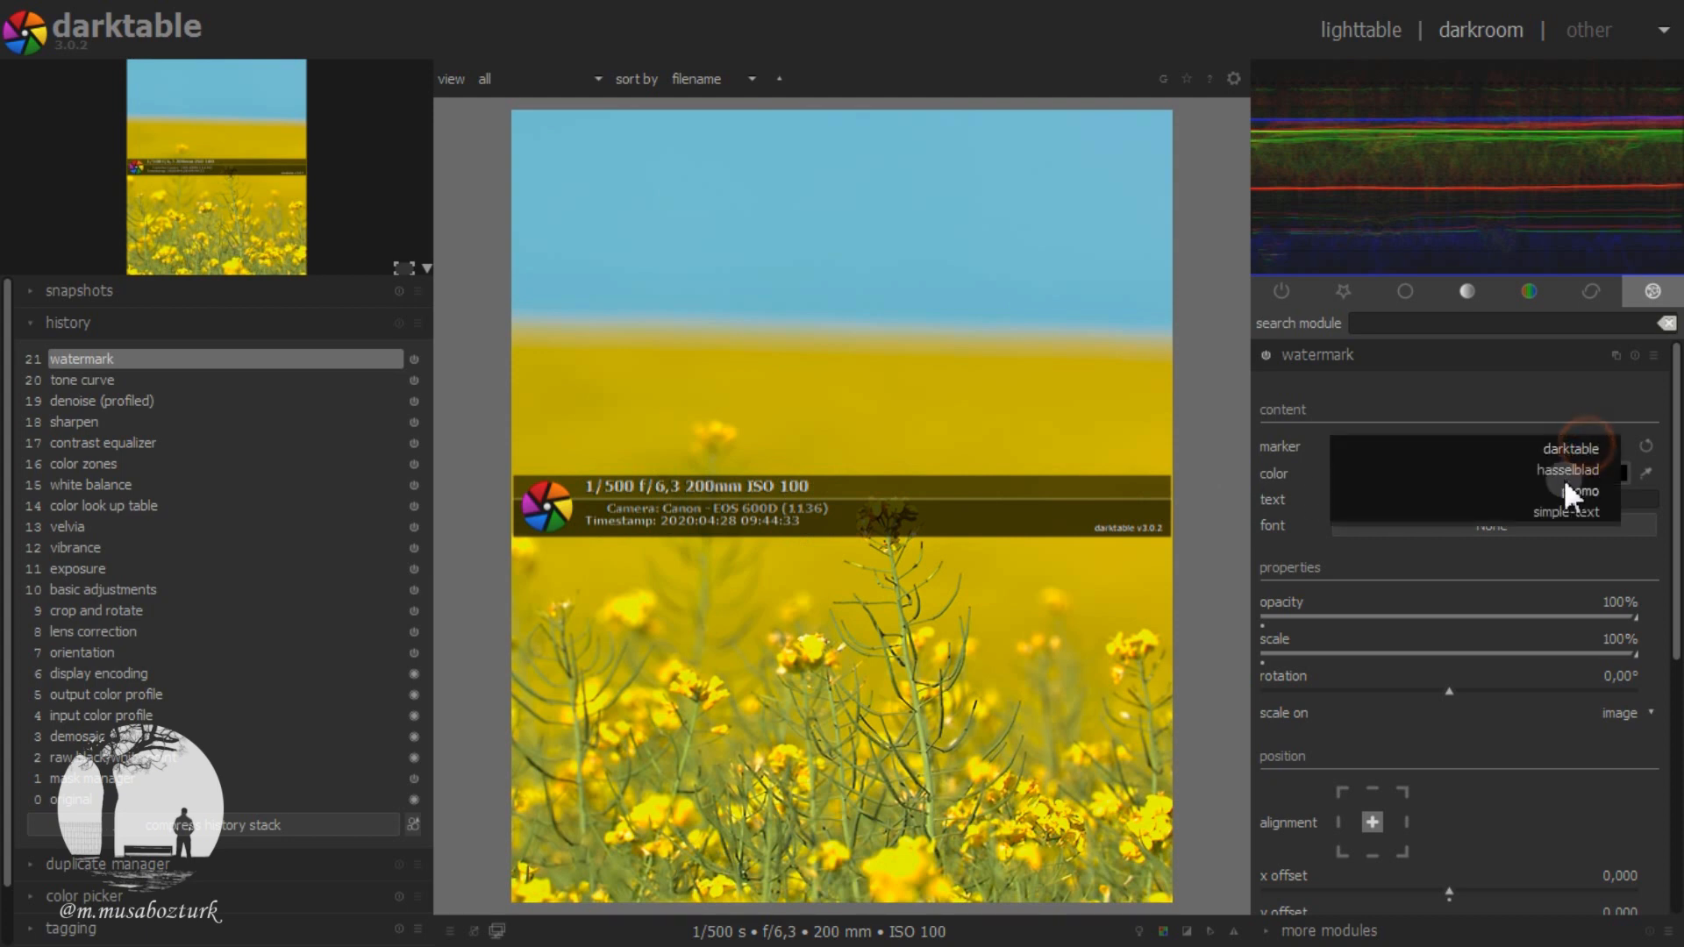
pyautogui.click(1575, 470)
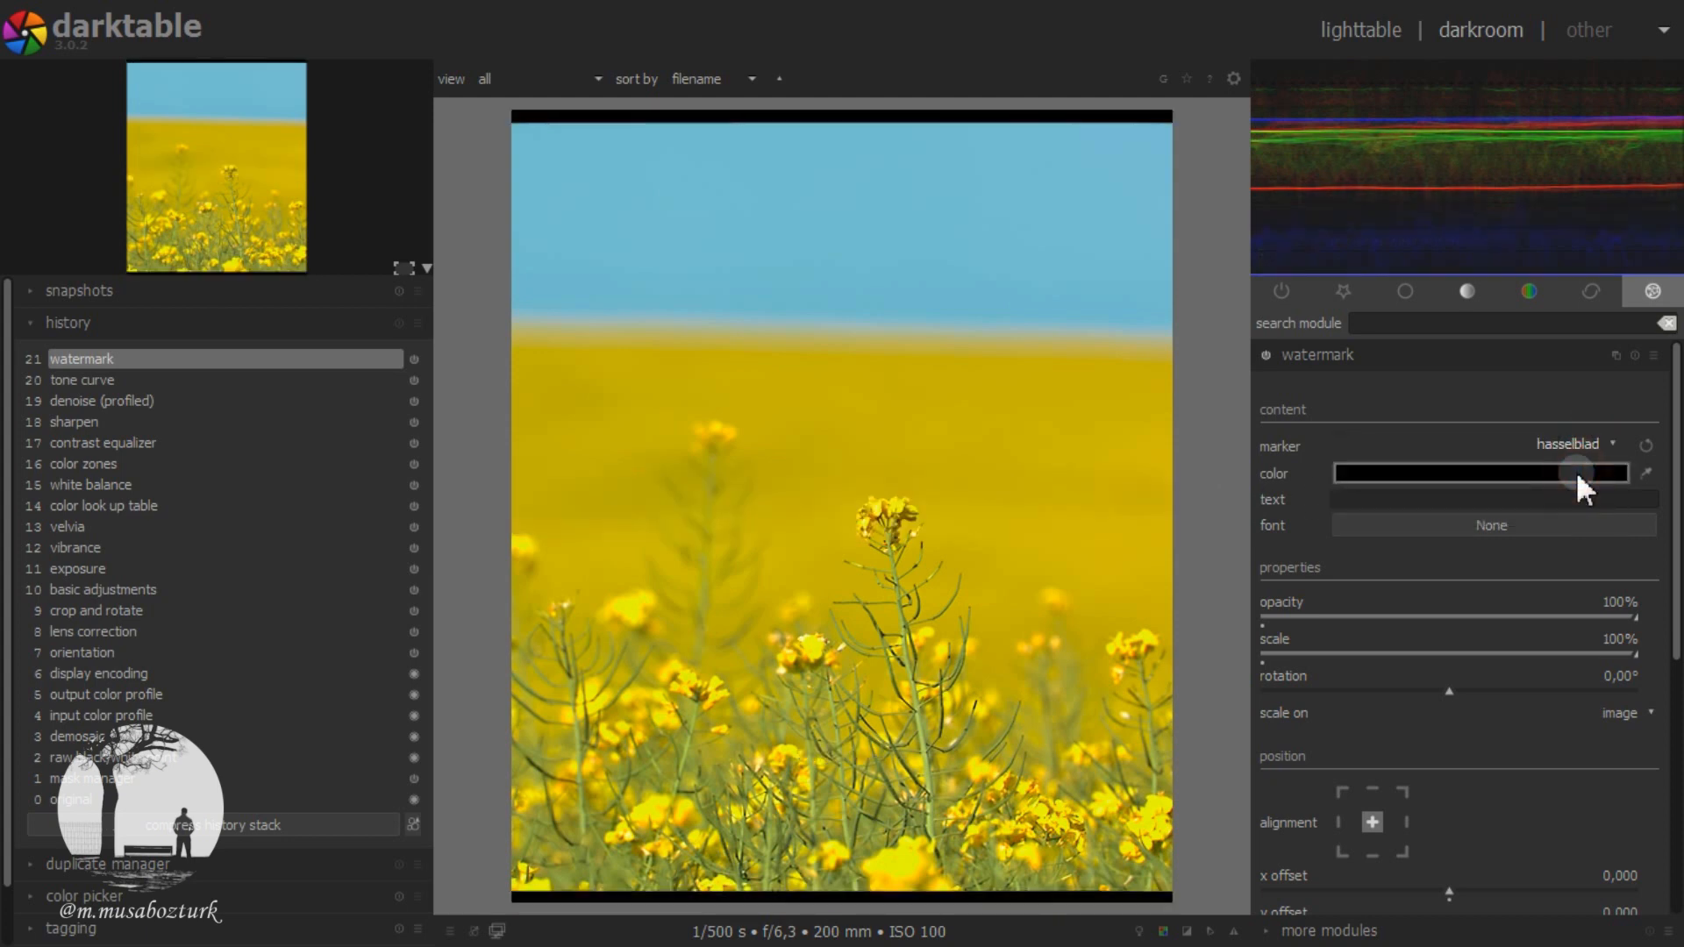
pyautogui.click(1396, 498)
pyautogui.write('jhvjb')
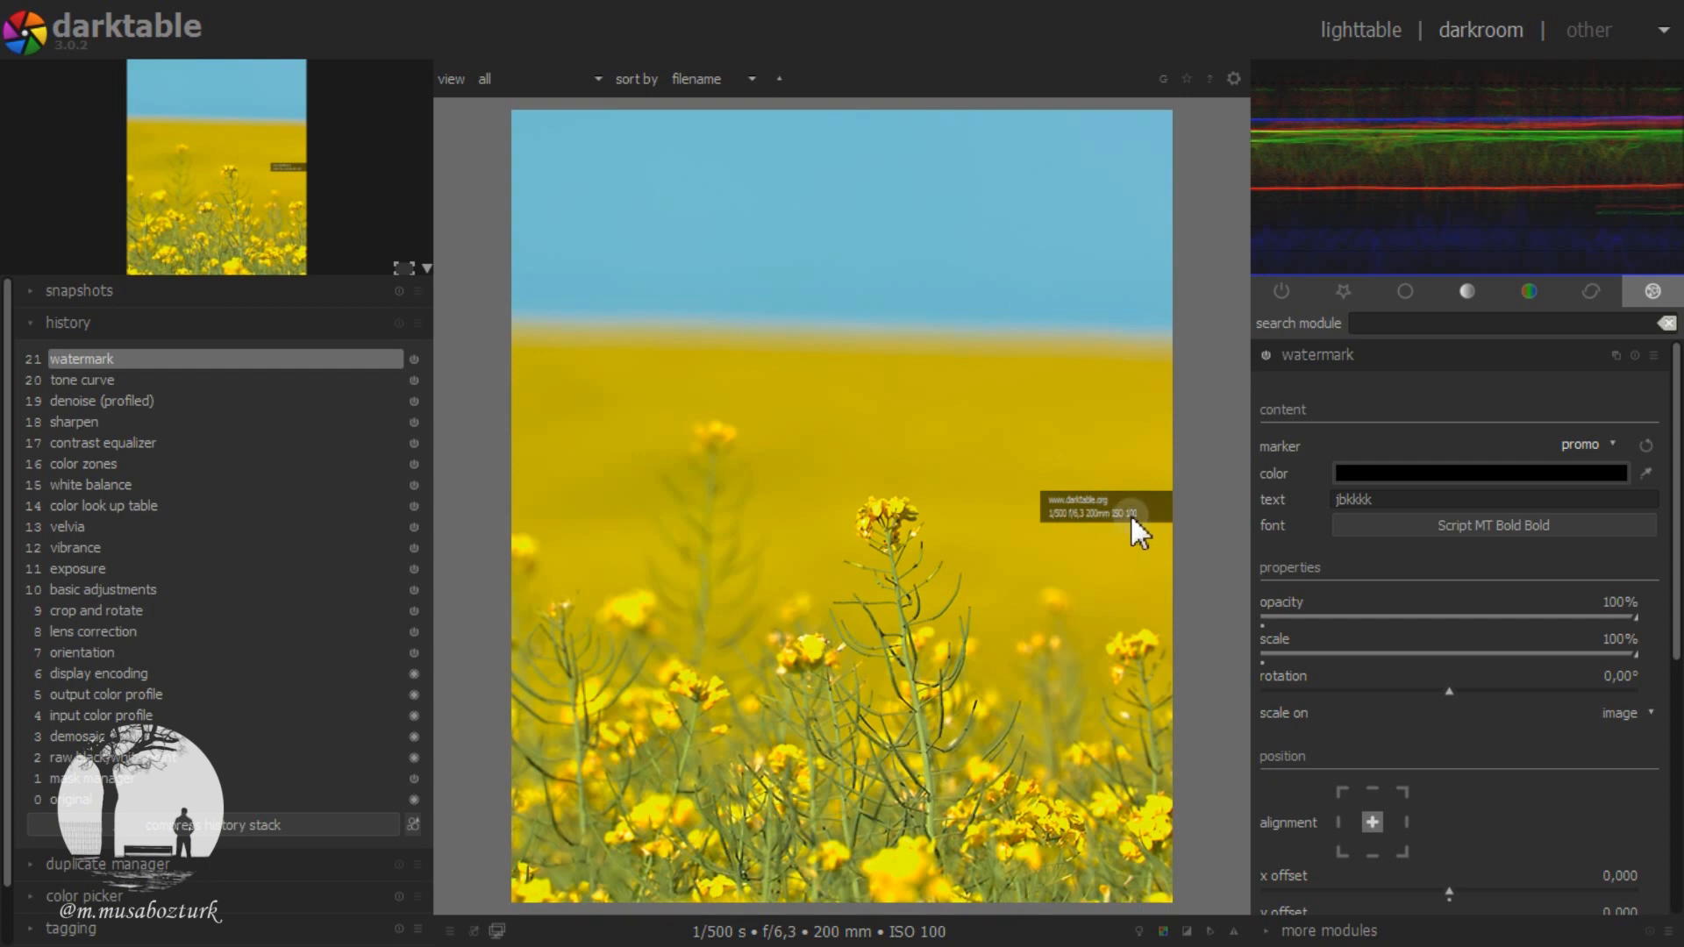
# Step: Set the watermark marker to simple-text and replace its text with the photographer's full name
pyautogui.click(1577, 446)
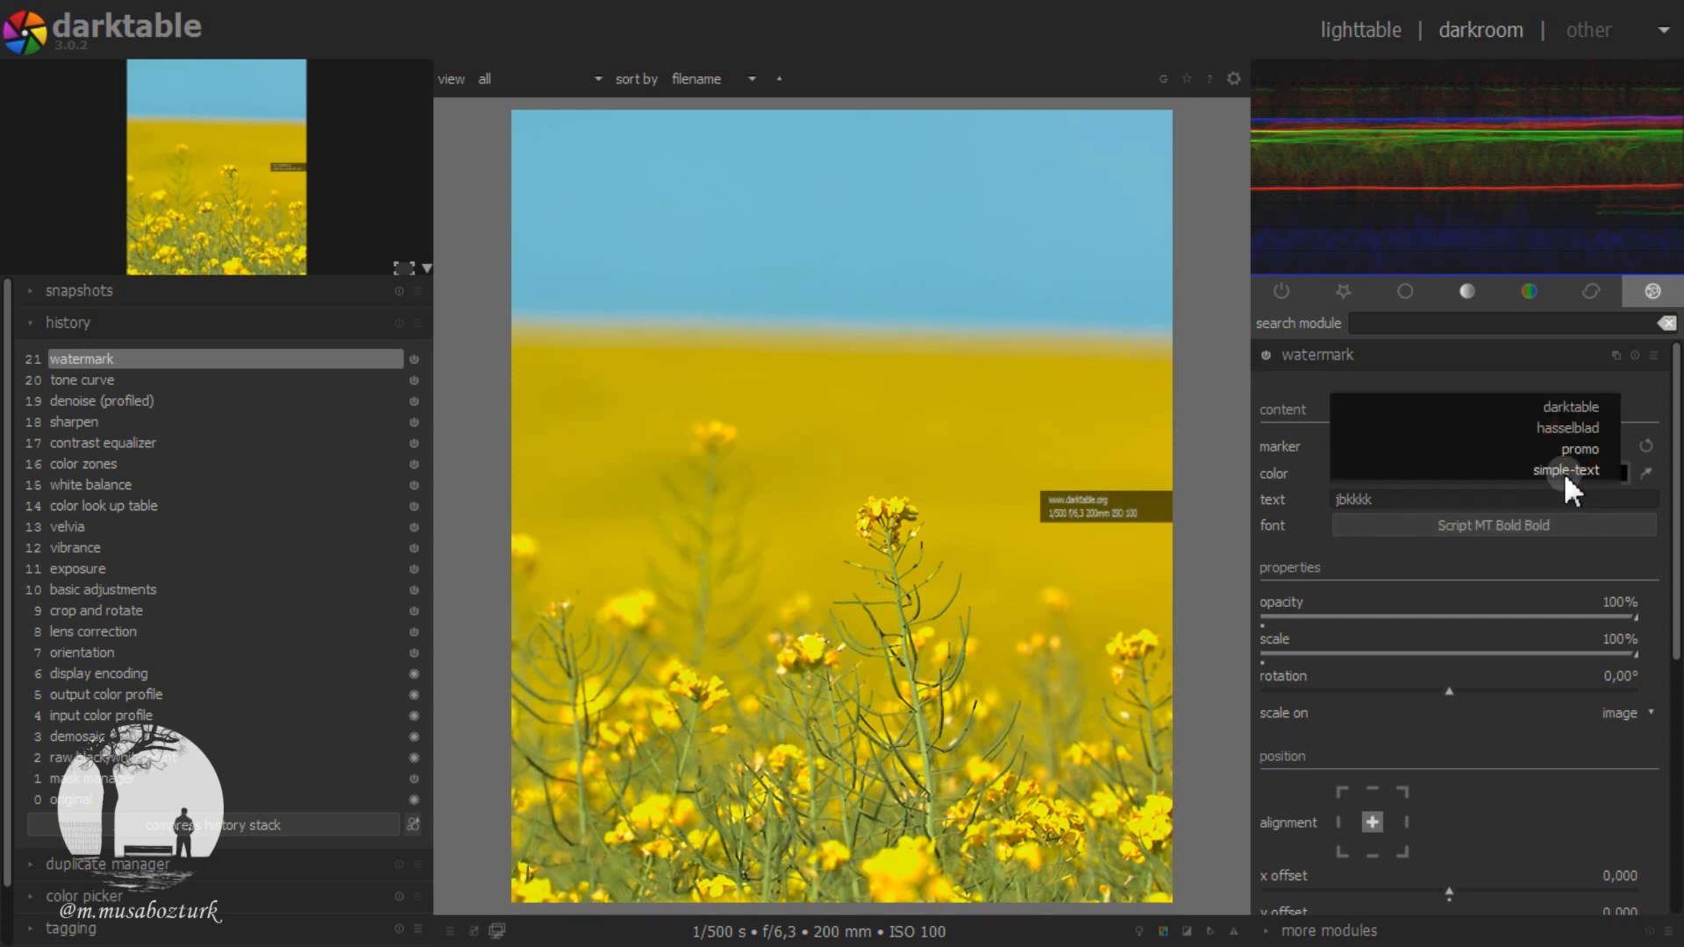
pyautogui.click(1561, 472)
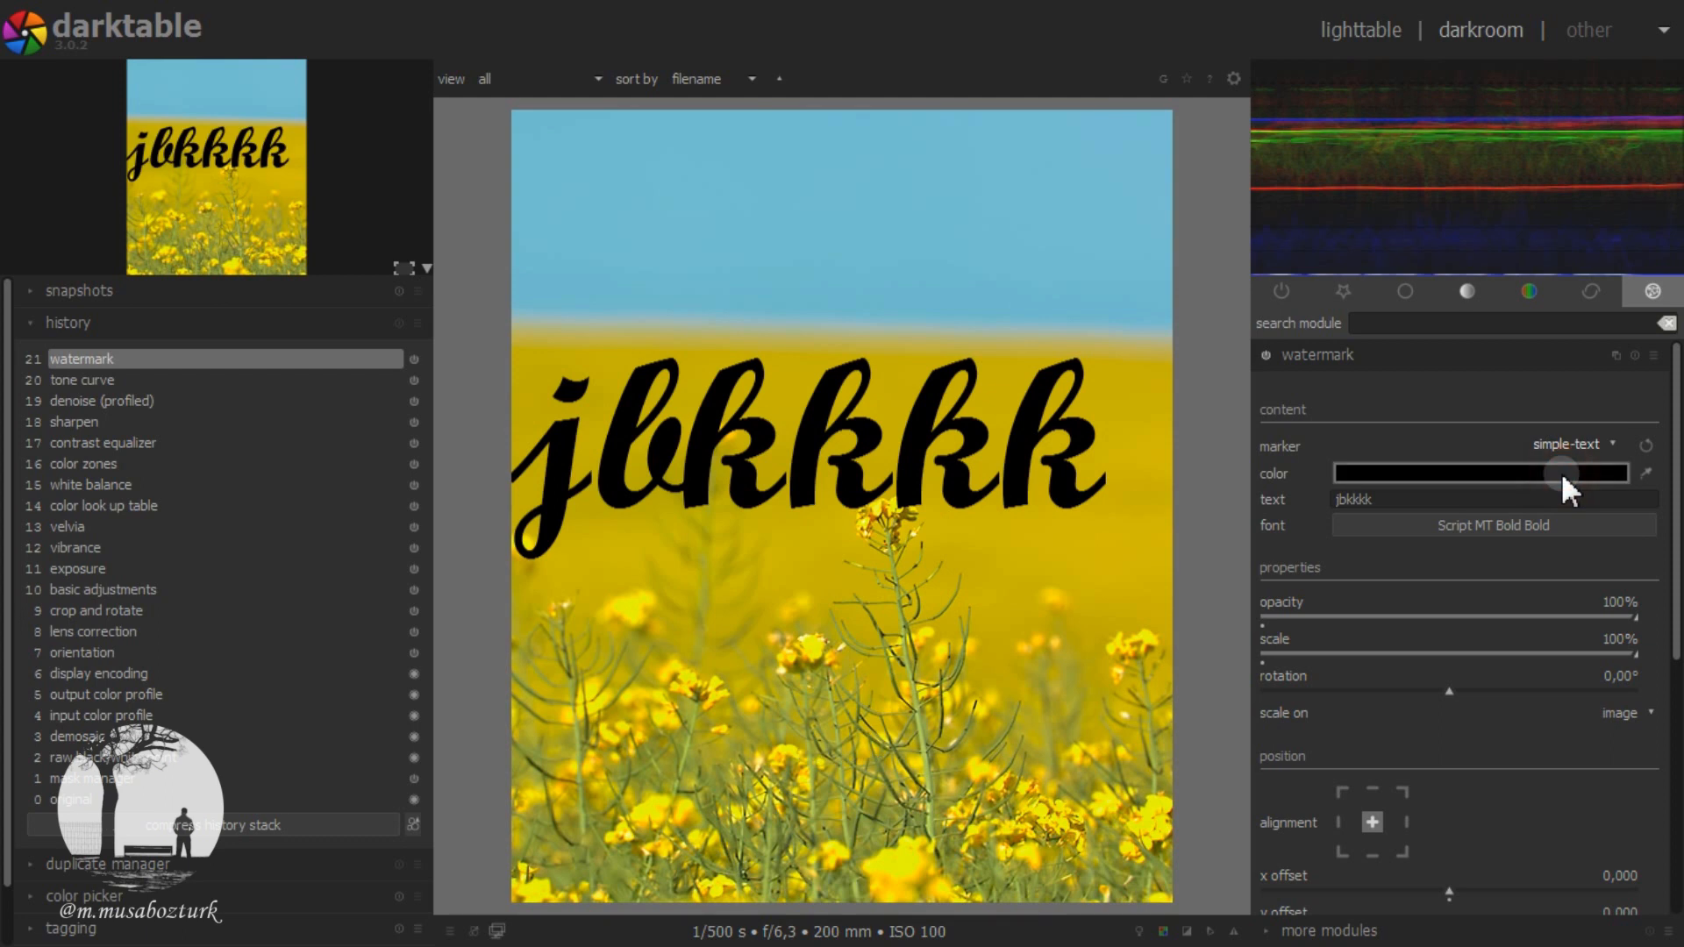
pyautogui.click(1343, 498)
pyautogui.click(1437, 497)
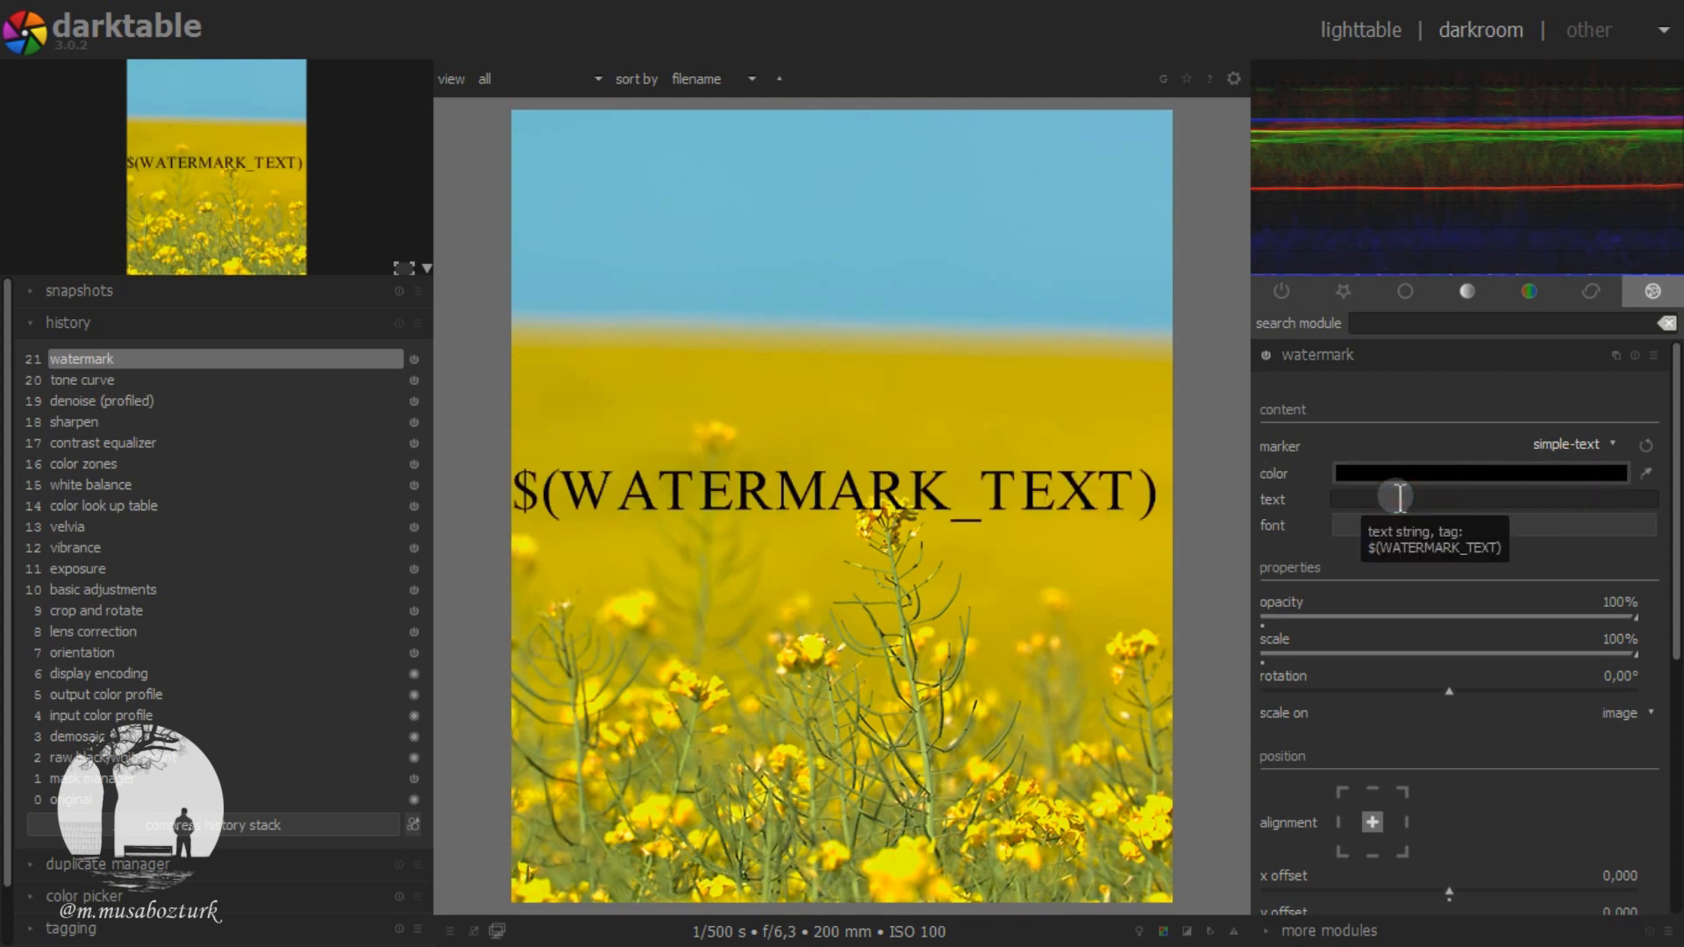
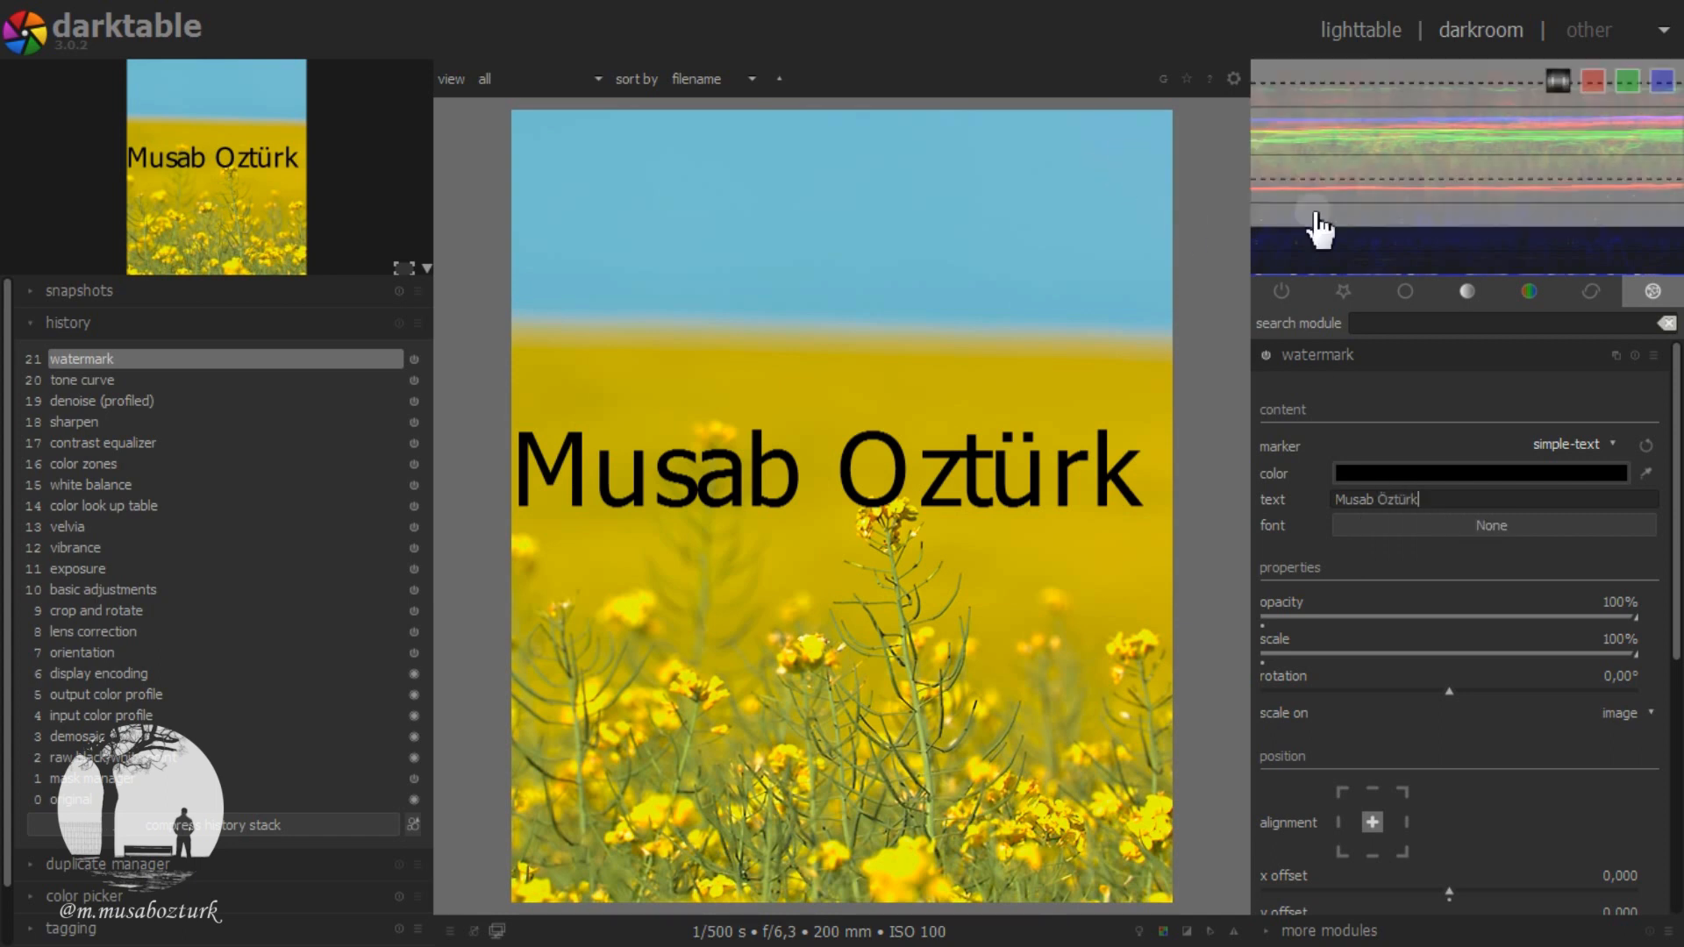
# Step: Set the watermark font to Script MT Bold Bold
pyautogui.click(1476, 529)
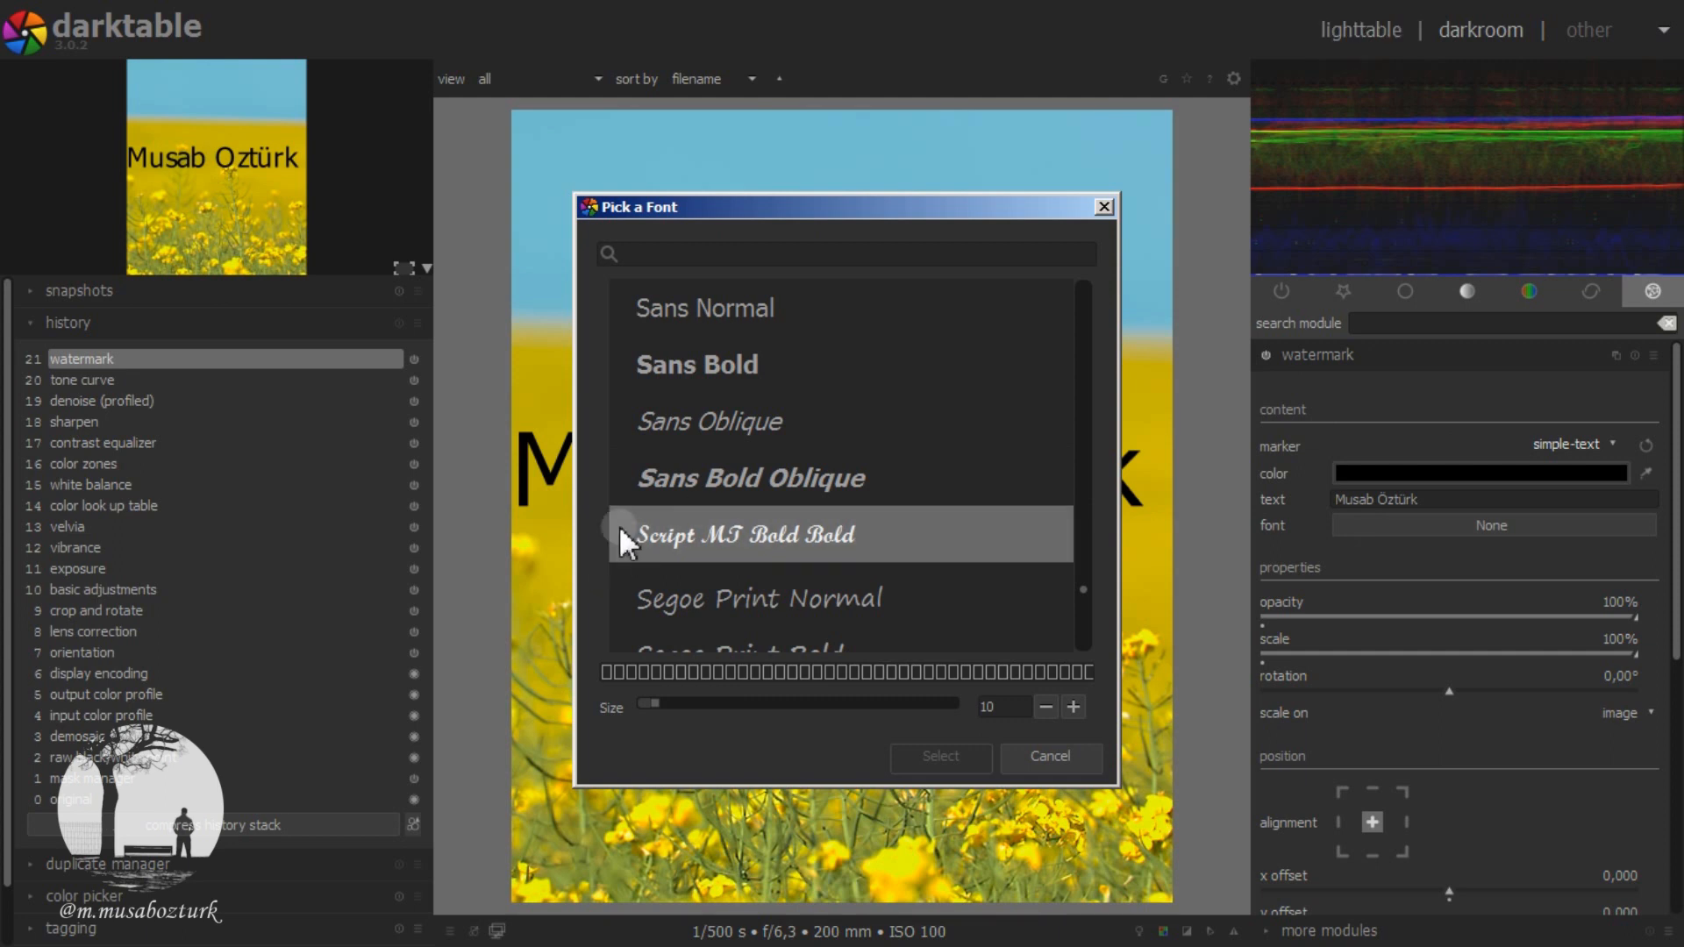
pyautogui.click(747, 535)
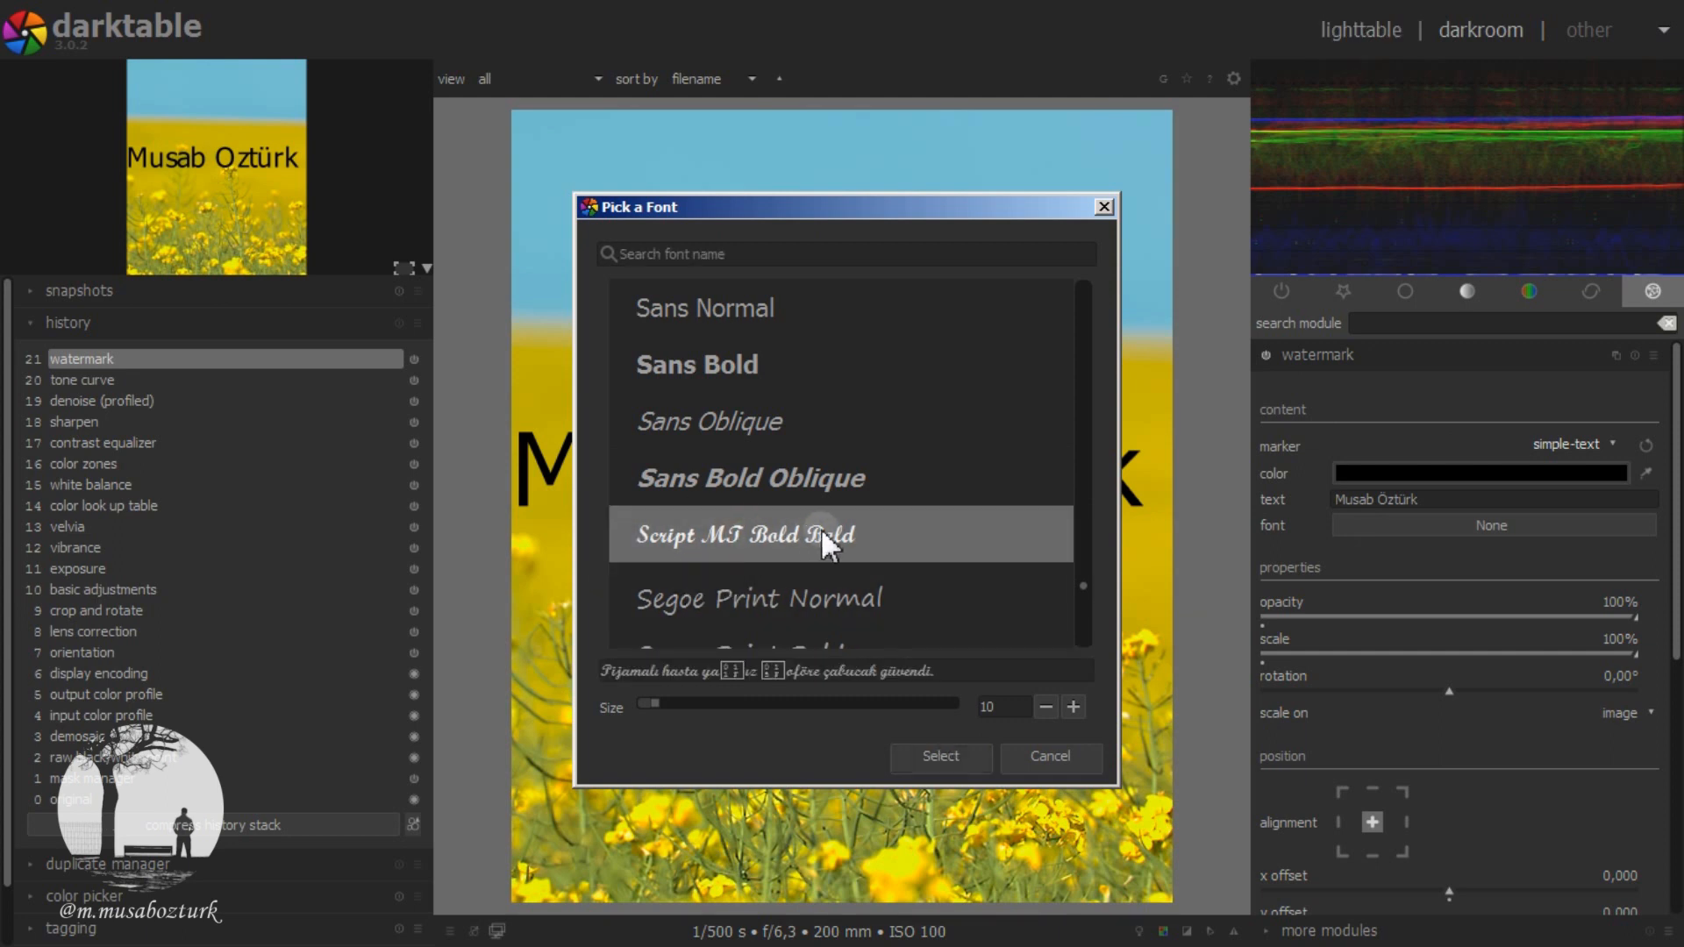
pyautogui.click(928, 760)
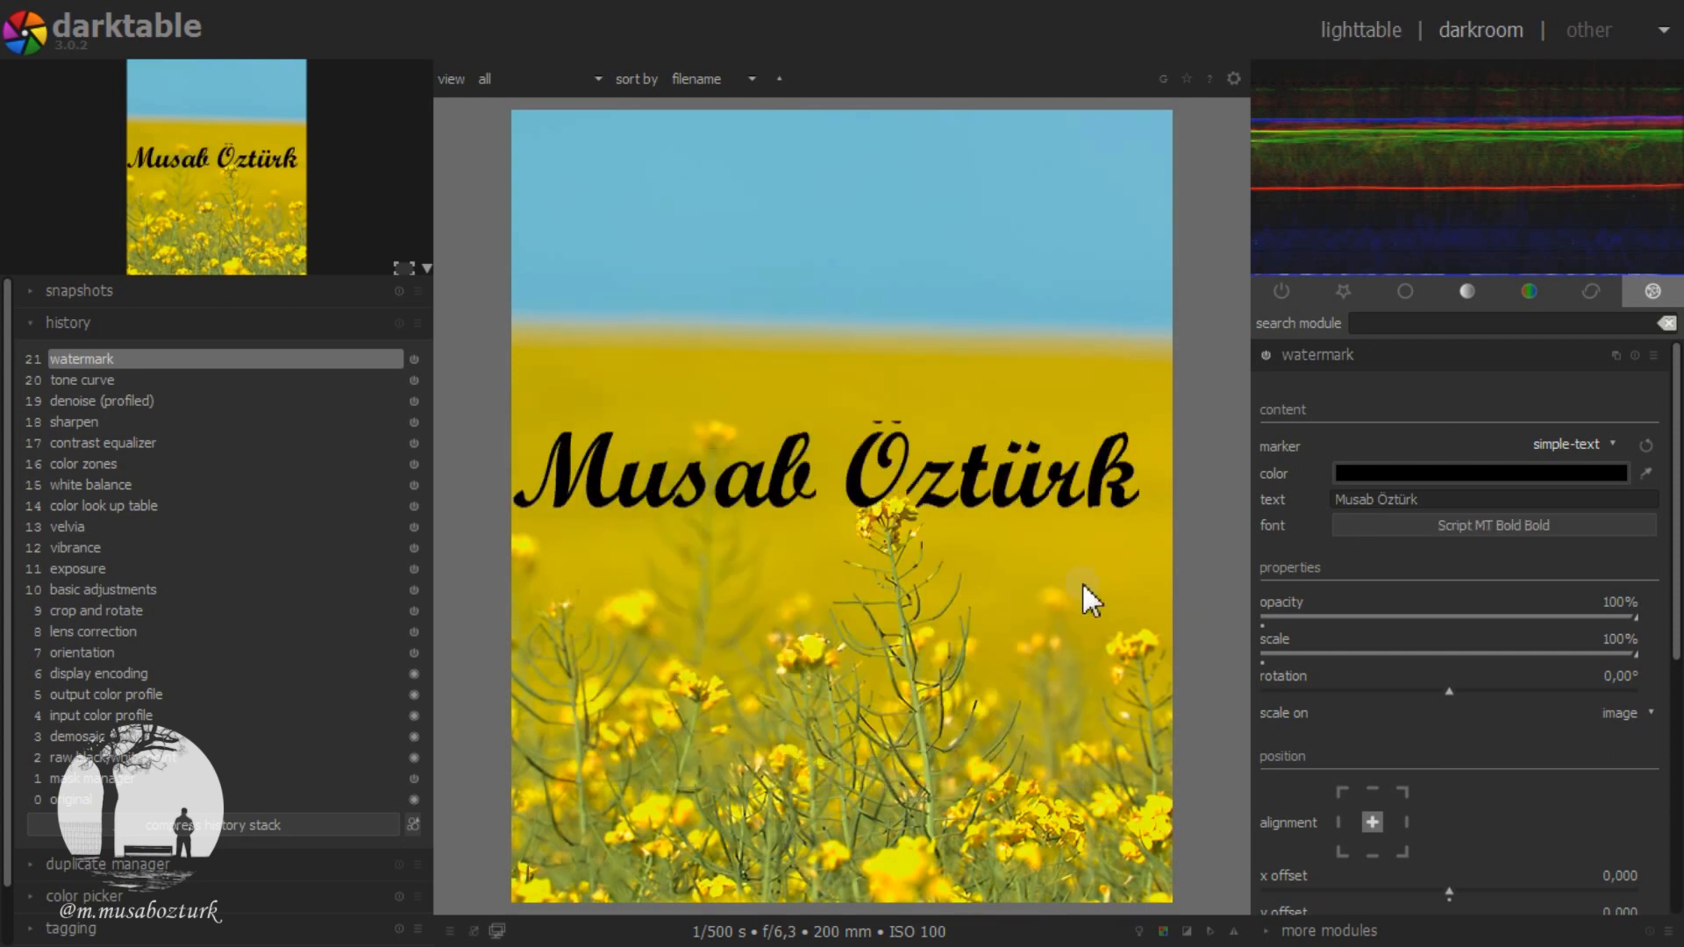
# Step: Preview Tw Cen MT Condensed Oblique in the font list and change the watermark font to Vivaldi Oblique
pyautogui.click(1416, 518)
pyautogui.scroll(10, 874, 461)
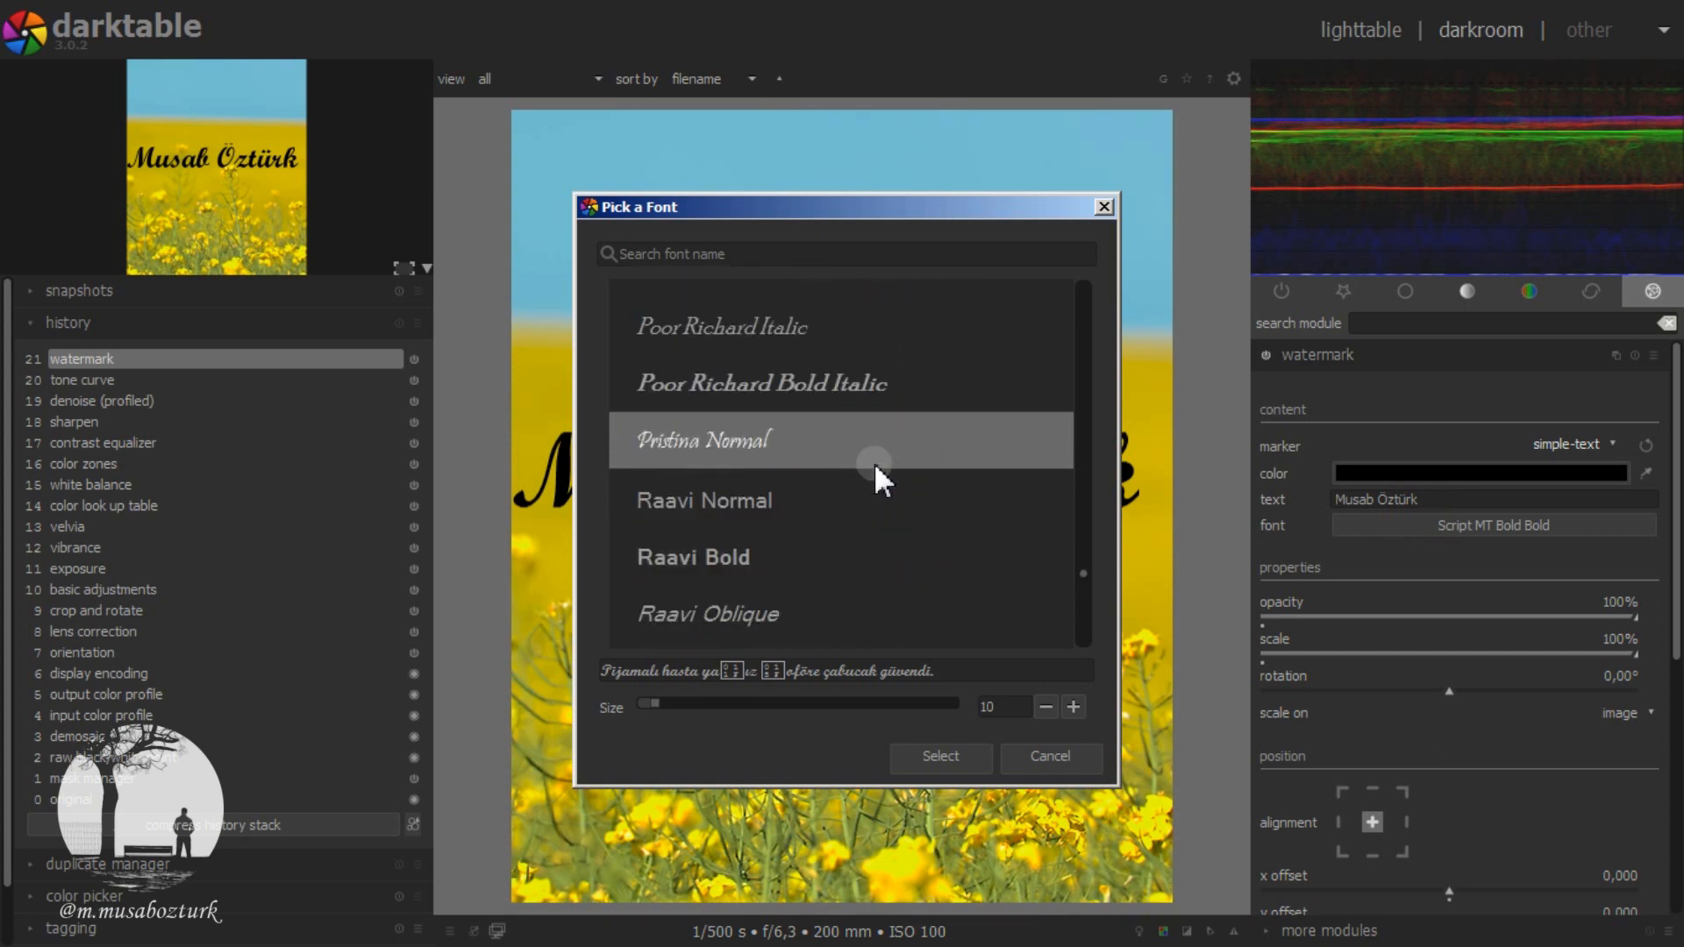
pyautogui.scroll(2, 874, 461)
pyautogui.moveTo(1086, 570); pyautogui.dragTo(1077, 623)
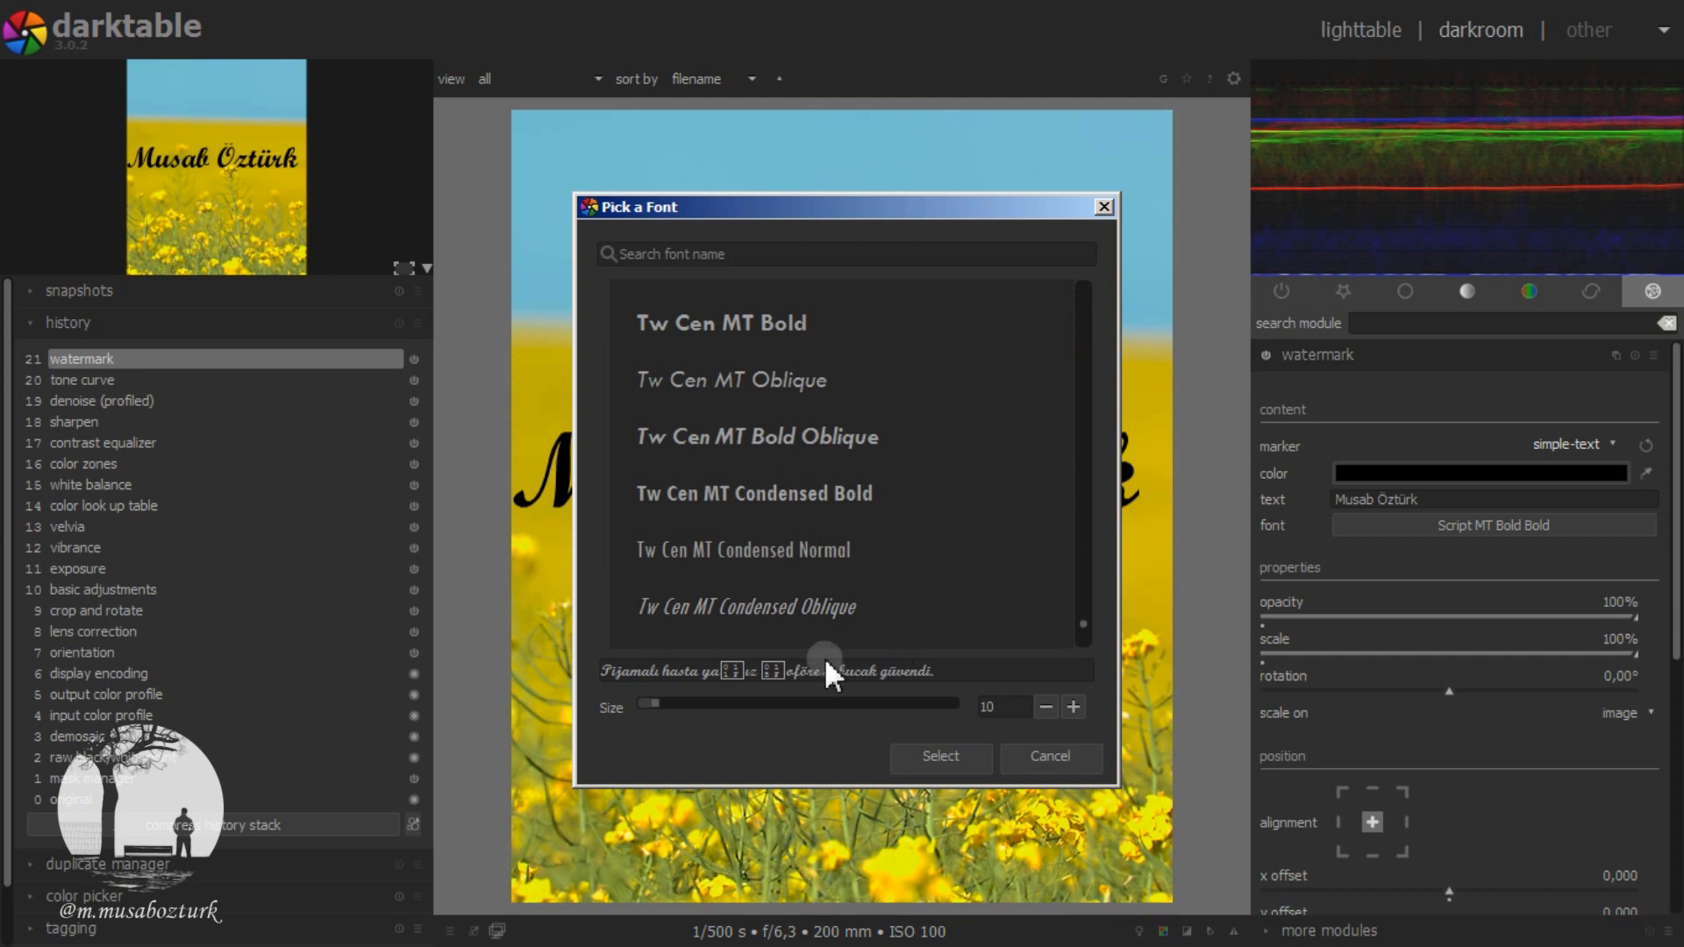
pyautogui.click(741, 586)
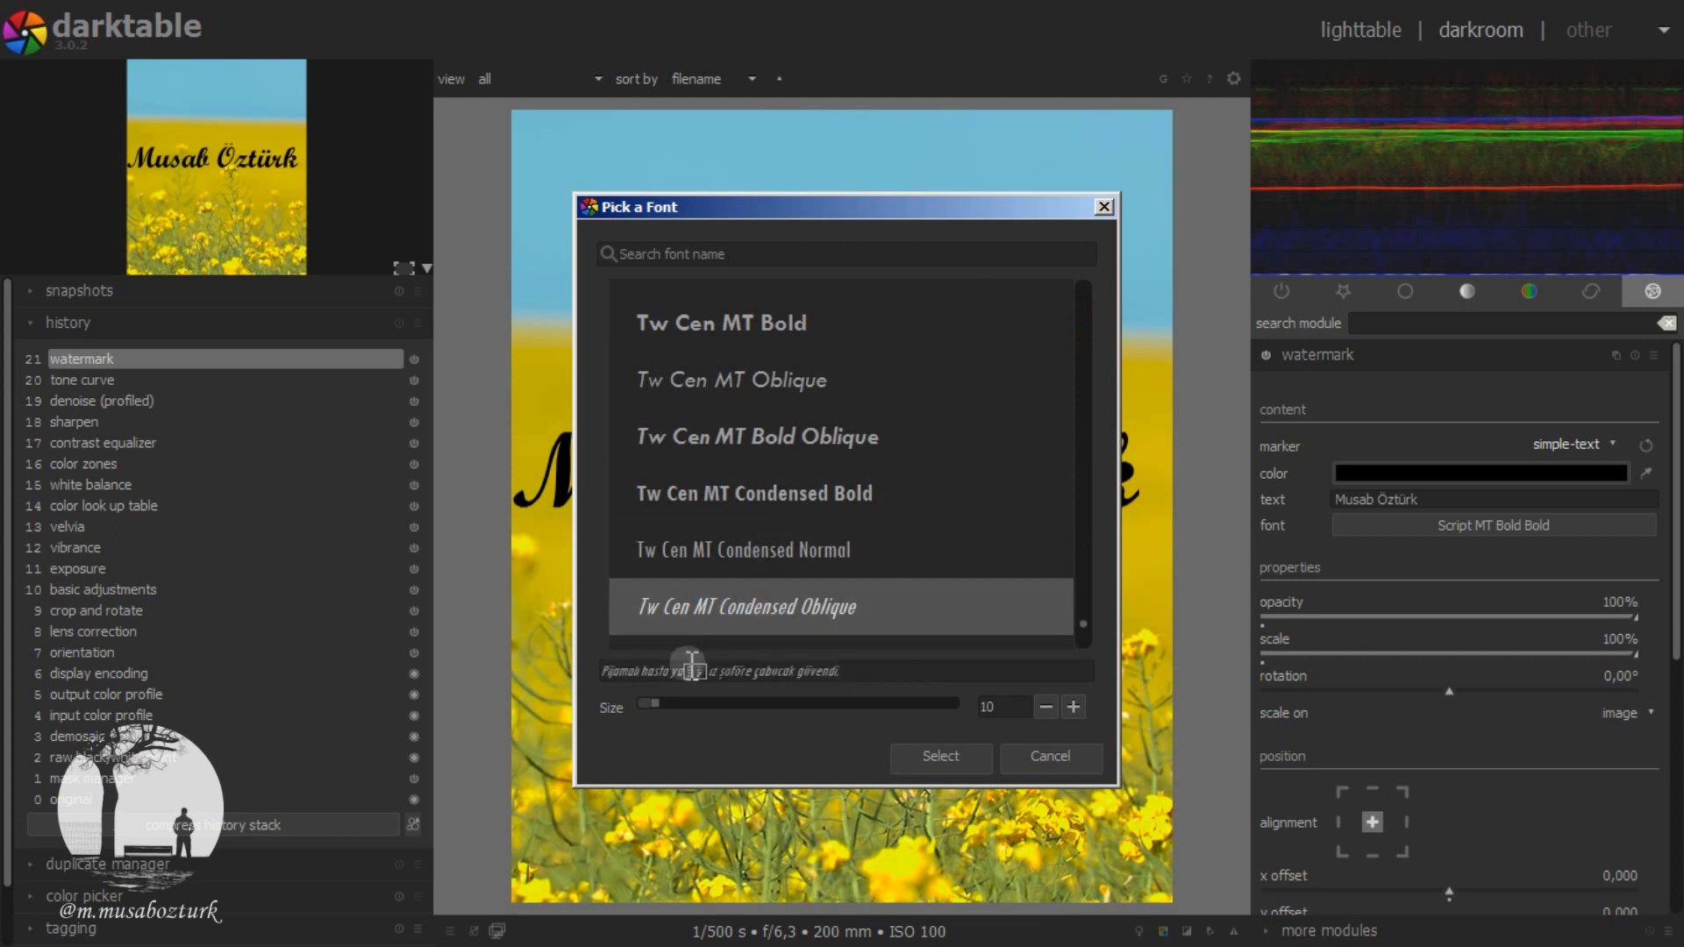
pyautogui.click(604, 671)
pyautogui.moveTo(605, 671); pyautogui.dragTo(861, 664)
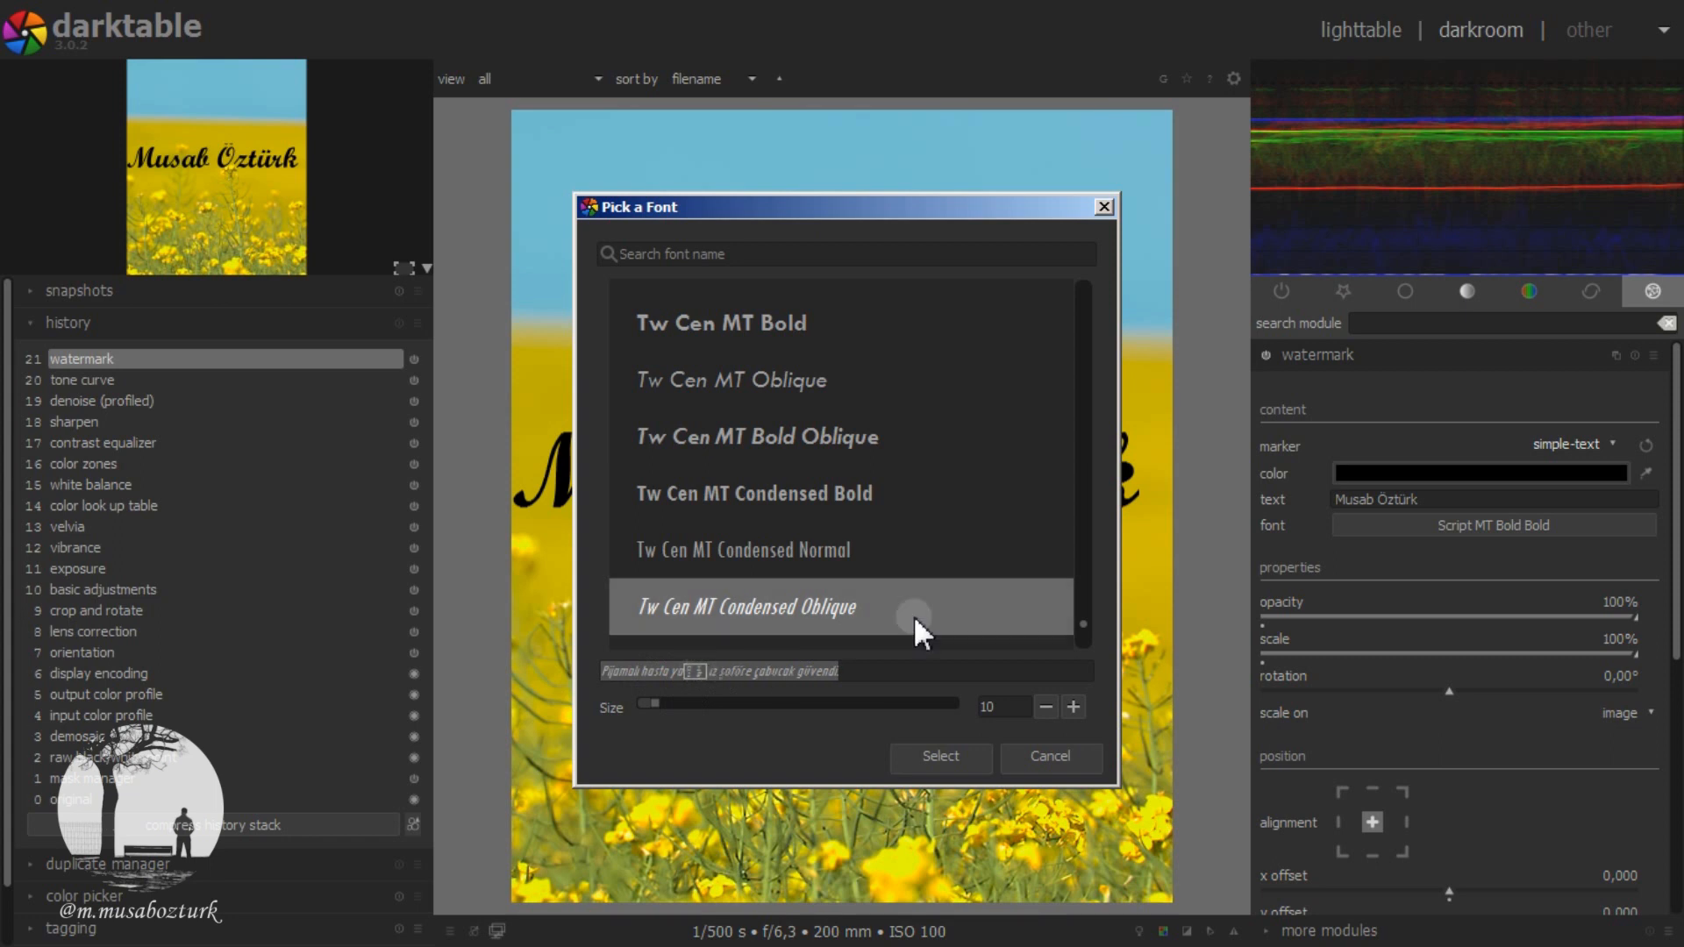
pyautogui.scroll(-8, 928, 556)
pyautogui.scroll(-5, 807, 529)
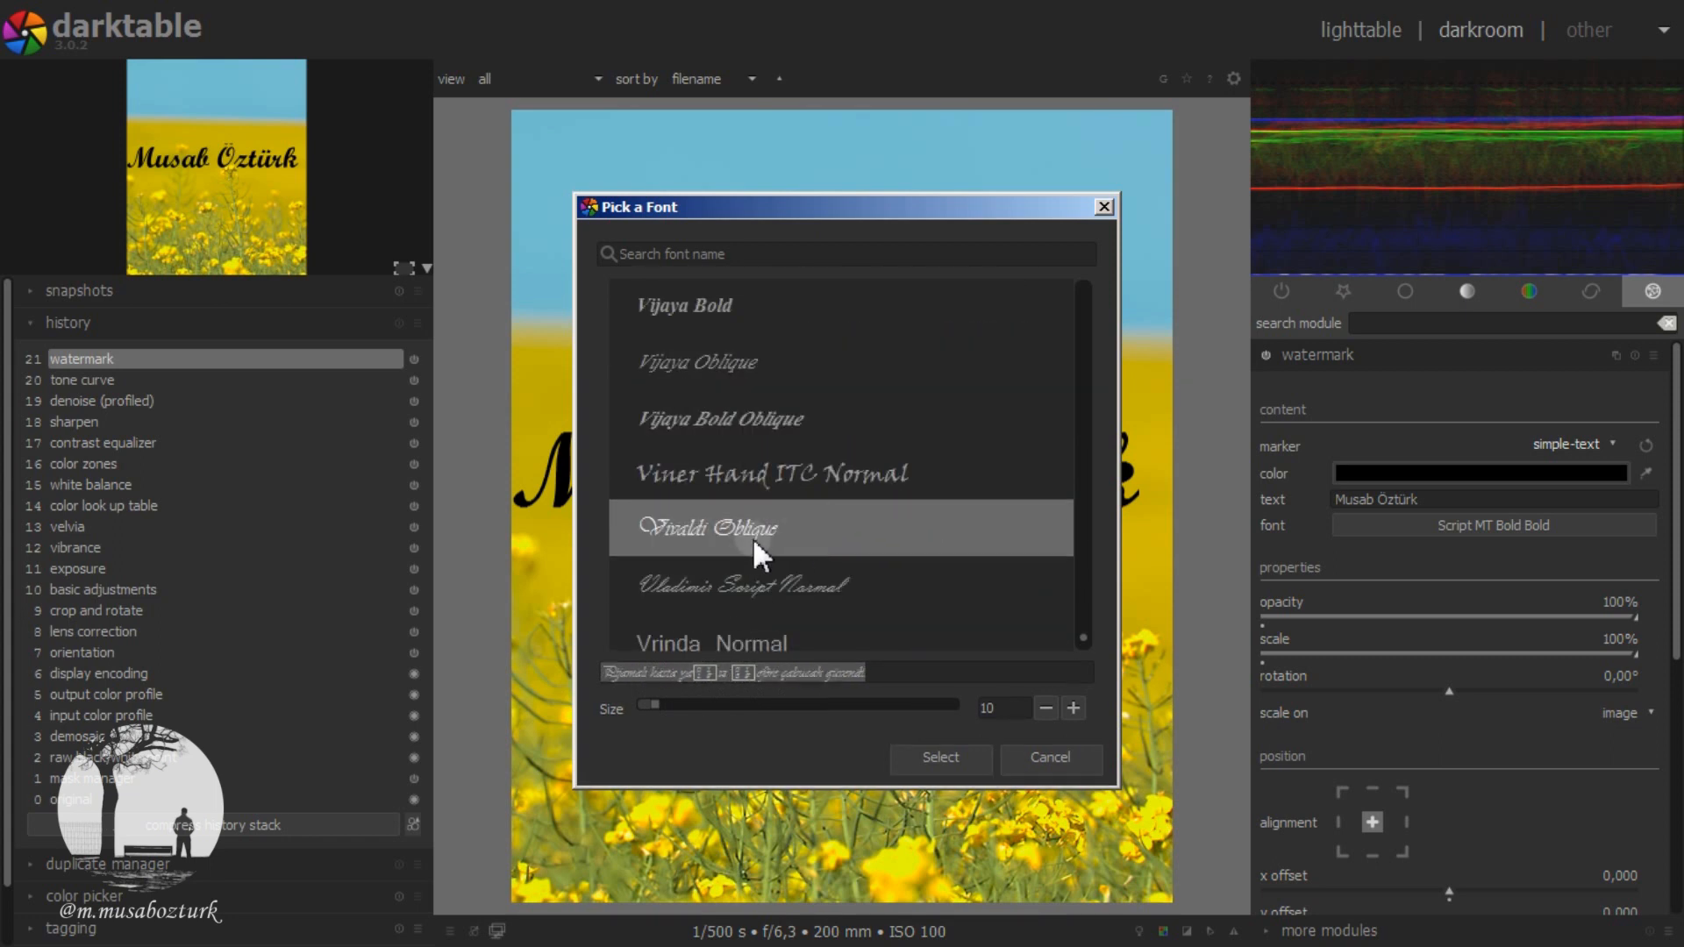
pyautogui.press('Return')
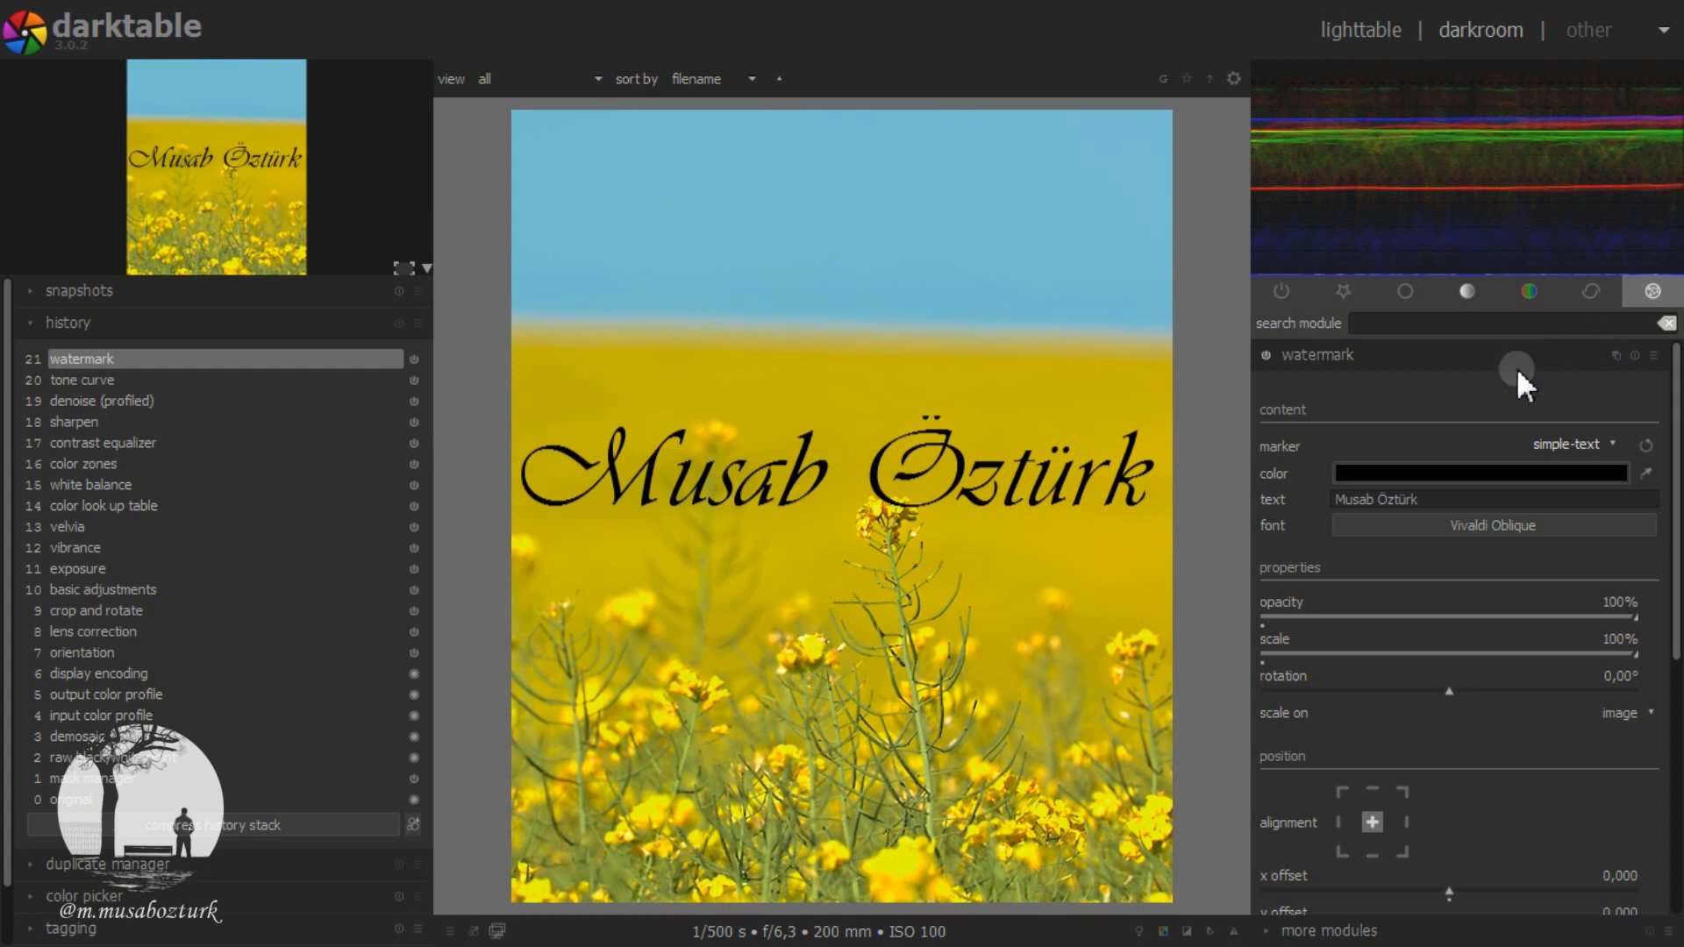
# Step: Set the watermark color to the off-white swatch
pyautogui.click(1479, 474)
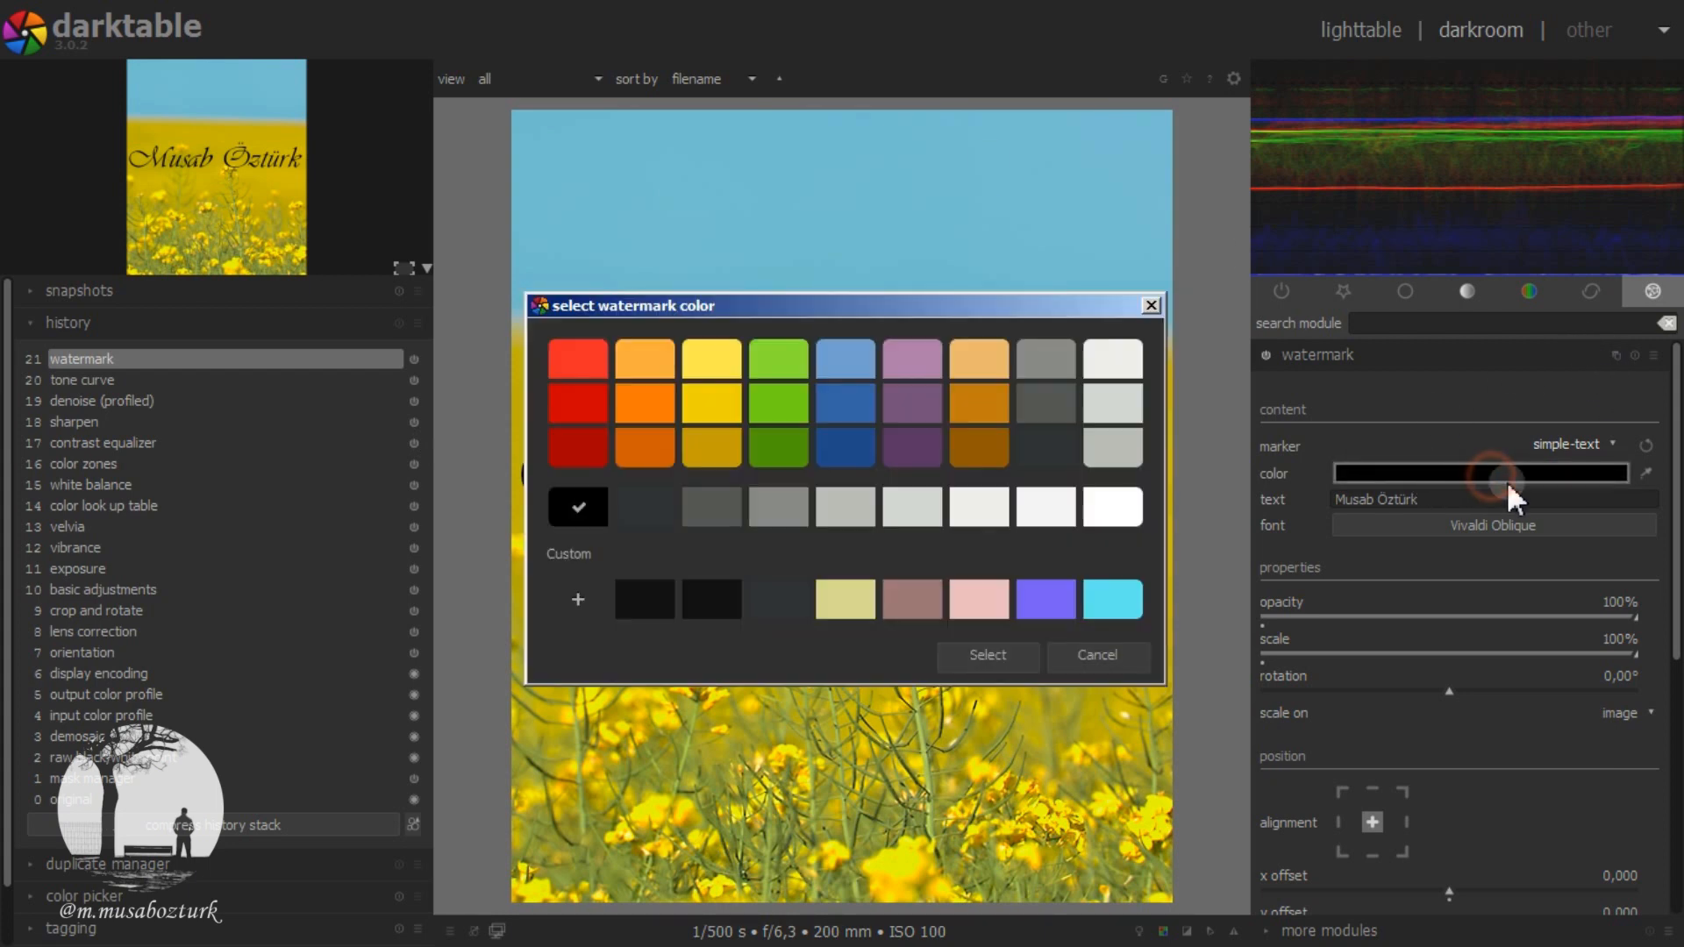
pyautogui.click(1116, 363)
pyautogui.click(981, 656)
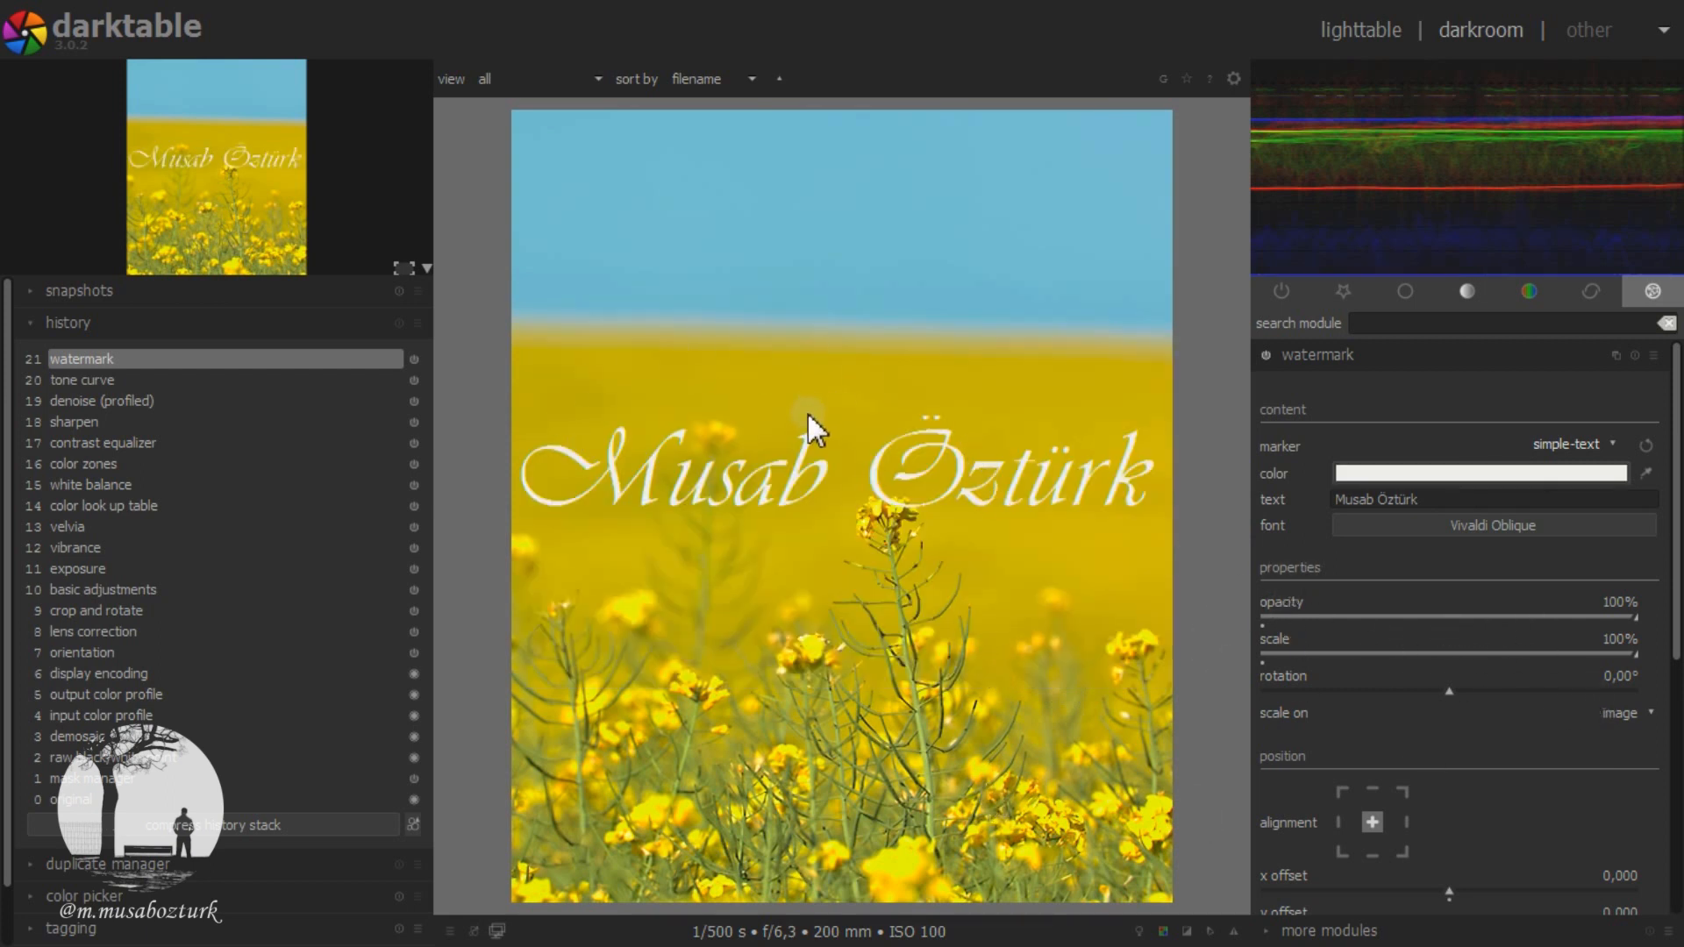
# Step: Set the watermark's opacity to 36%, its scale to 50% and its rotation to 7.67°
pyautogui.moveTo(1677, 451); pyautogui.dragTo(1681, 554)
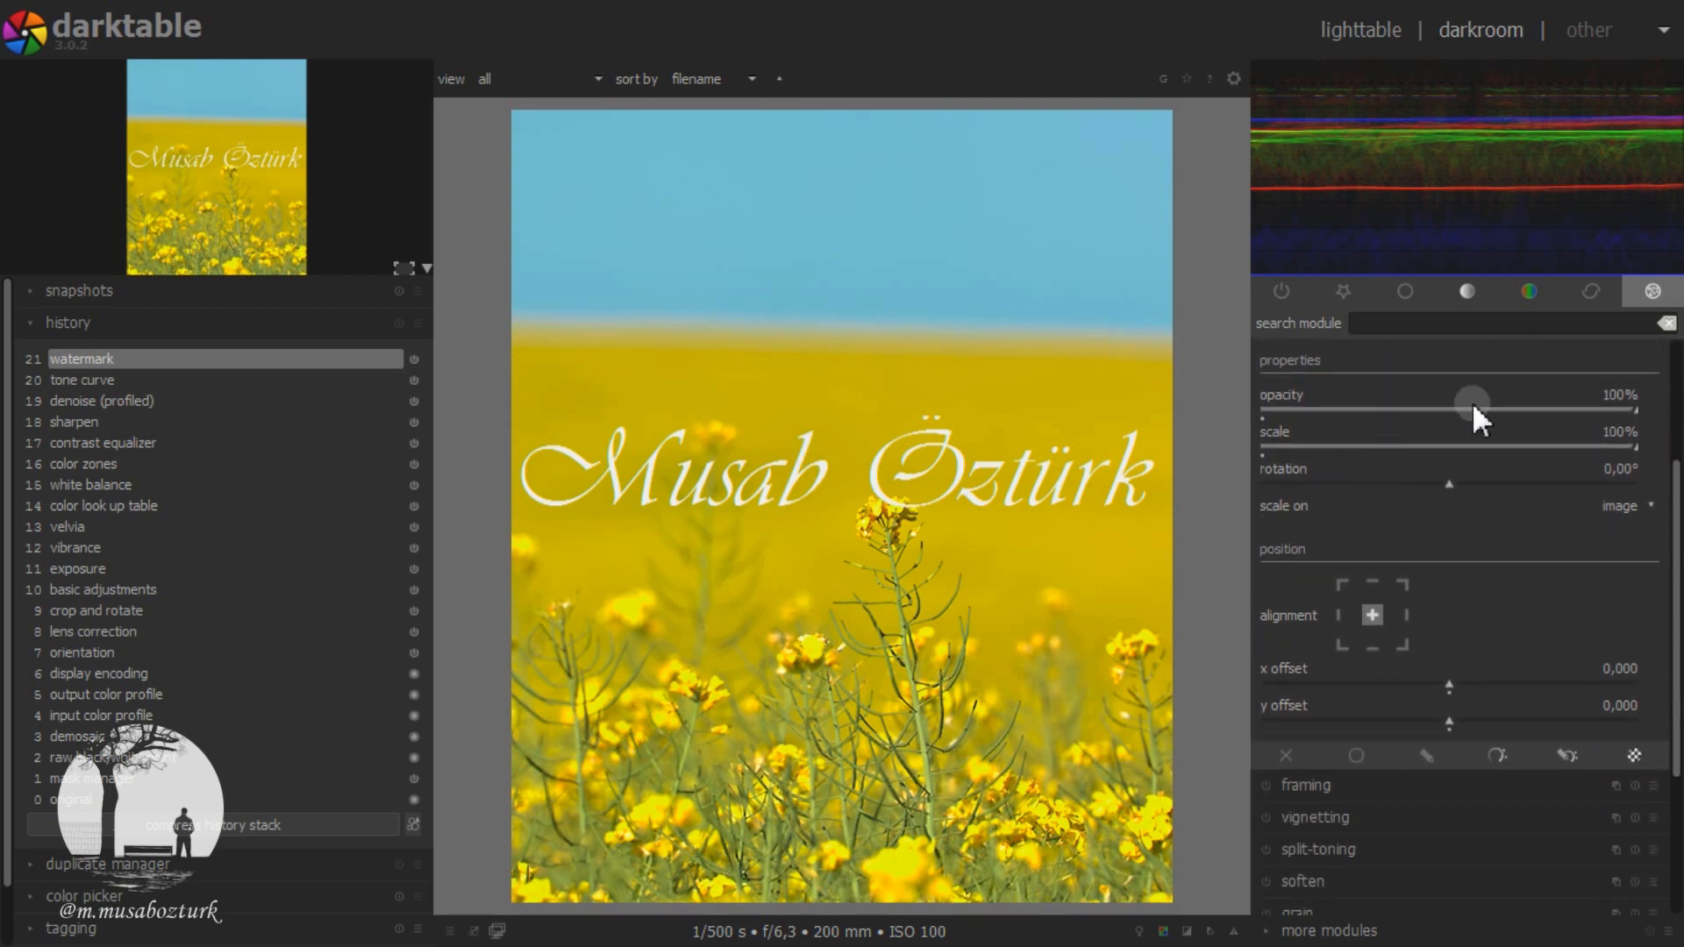
pyautogui.moveTo(1510, 410); pyautogui.dragTo(1401, 409)
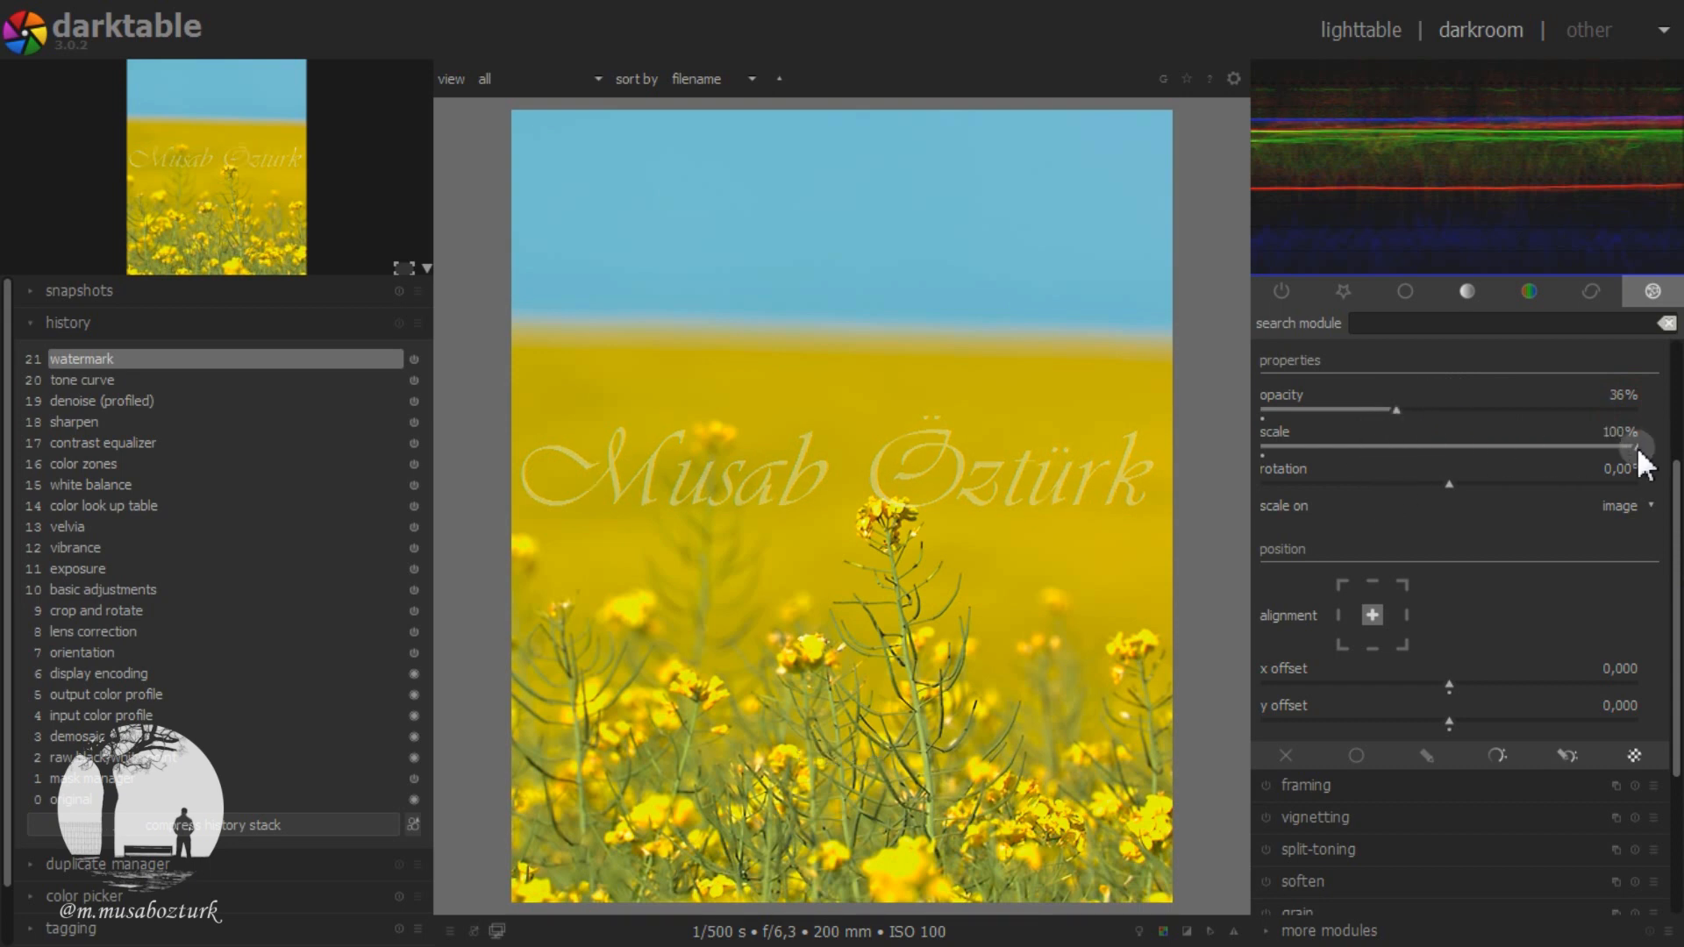
pyautogui.moveTo(1637, 445); pyautogui.dragTo(1456, 484)
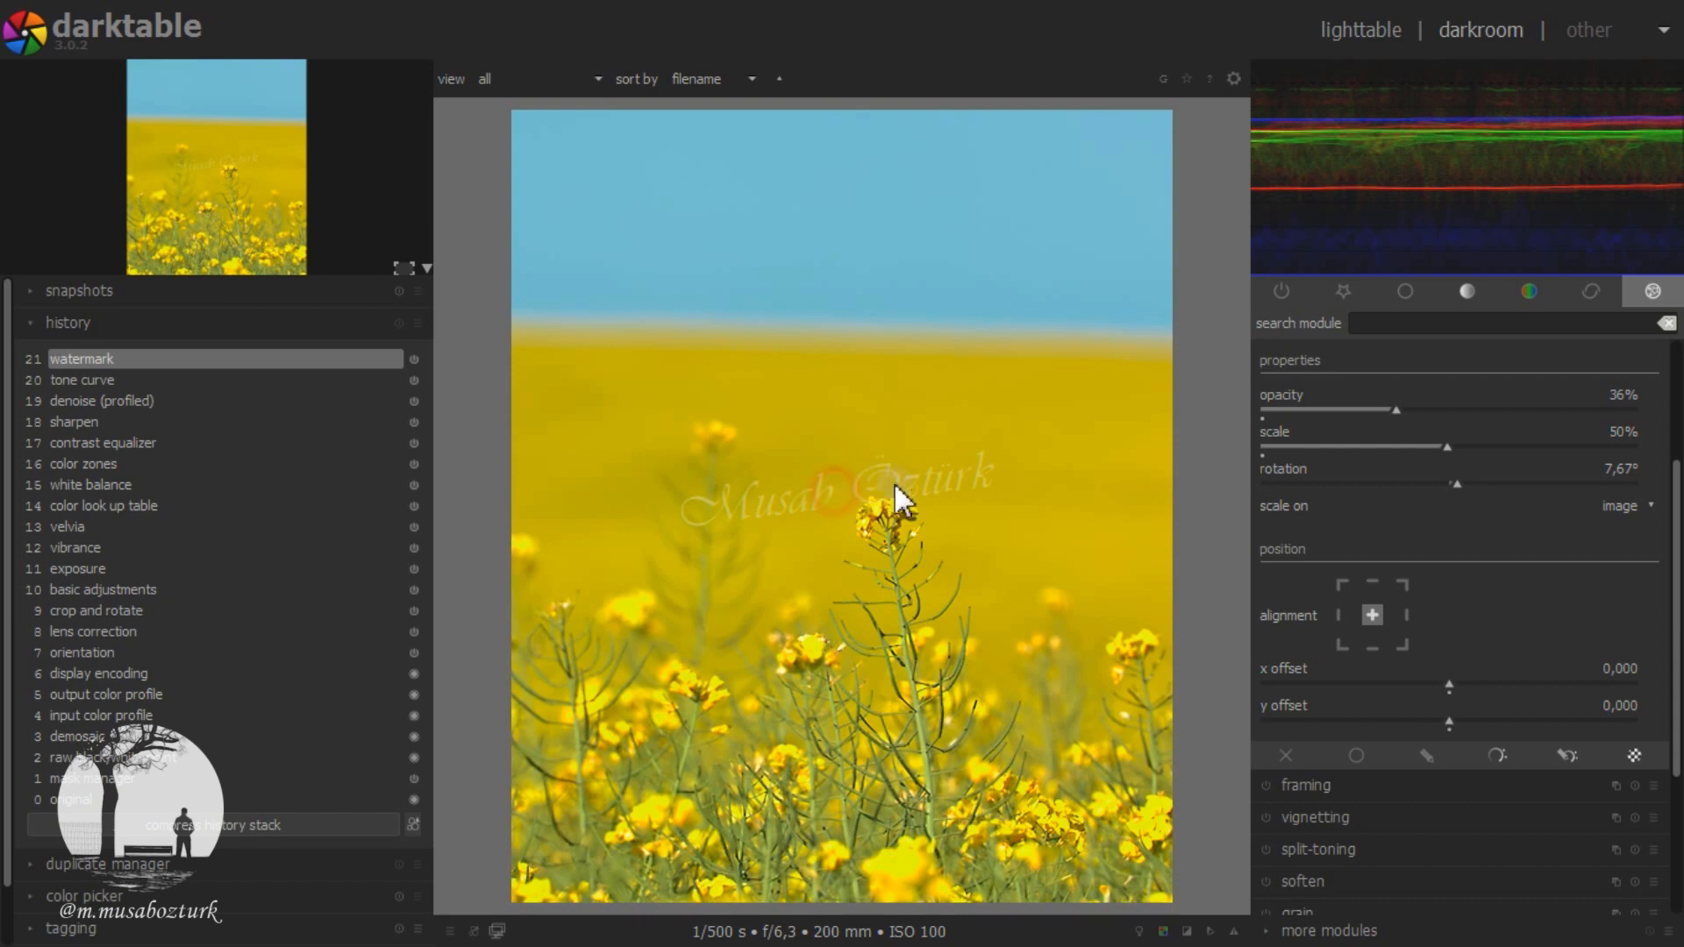
pyautogui.moveTo(816, 493); pyautogui.dragTo(927, 505)
# Step: Try aligning the watermark to several edges and corners of the photo and restore the centered alignment
pyautogui.moveTo(1675, 483); pyautogui.dragTo(1676, 524)
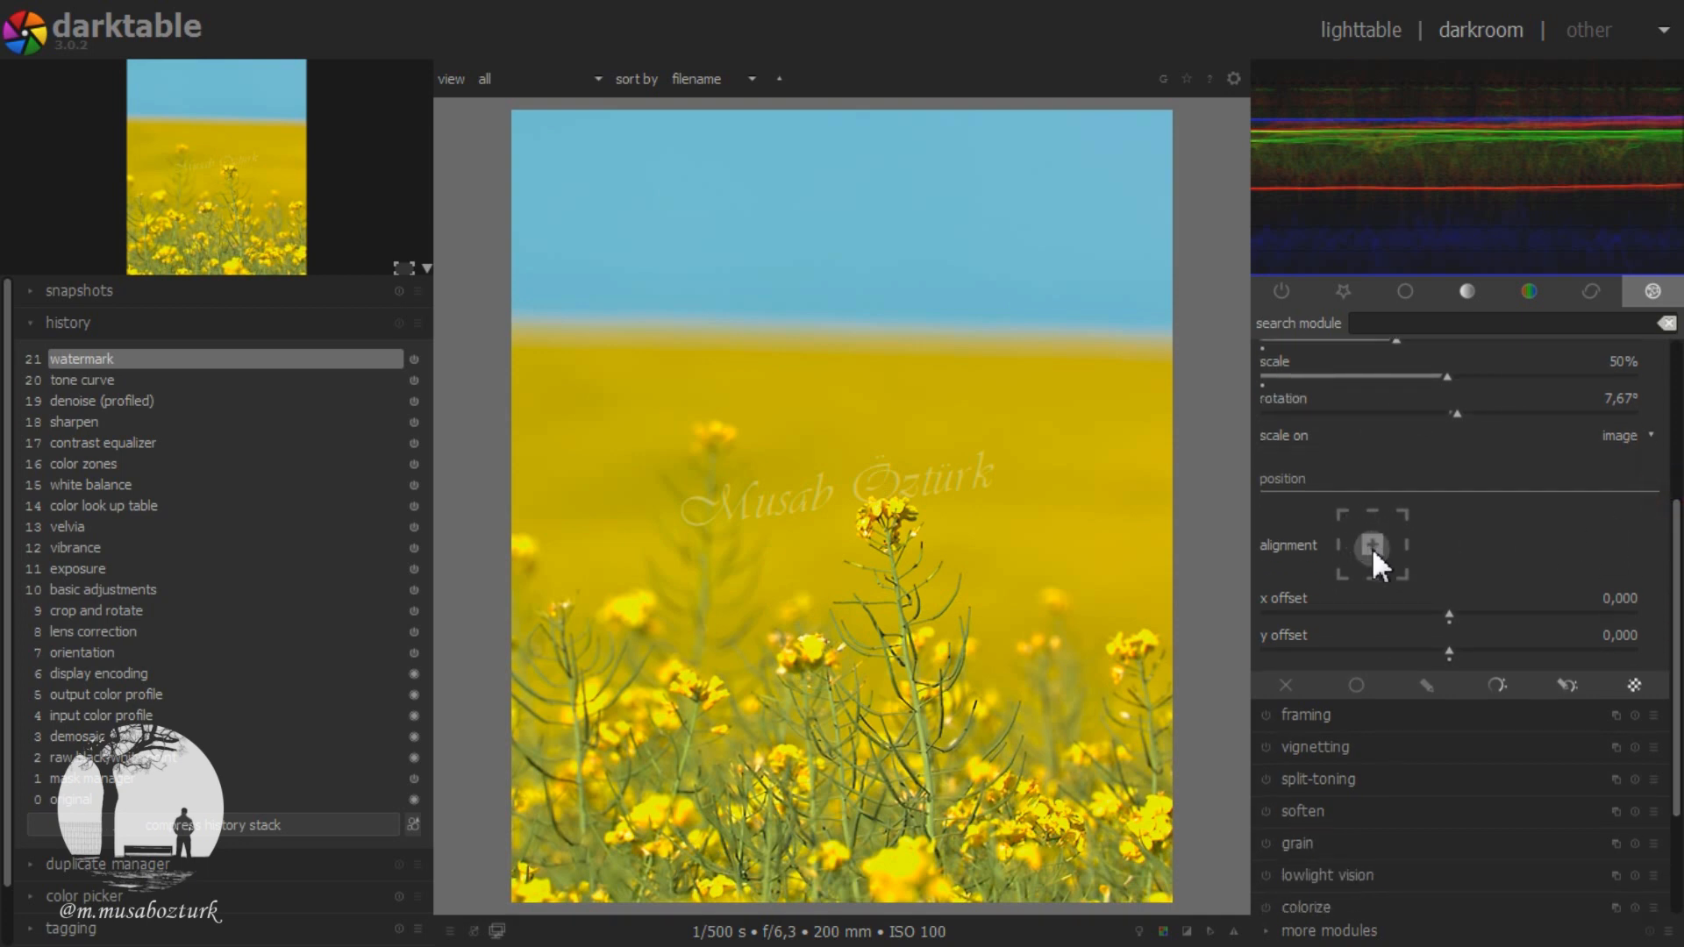
pyautogui.click(1373, 514)
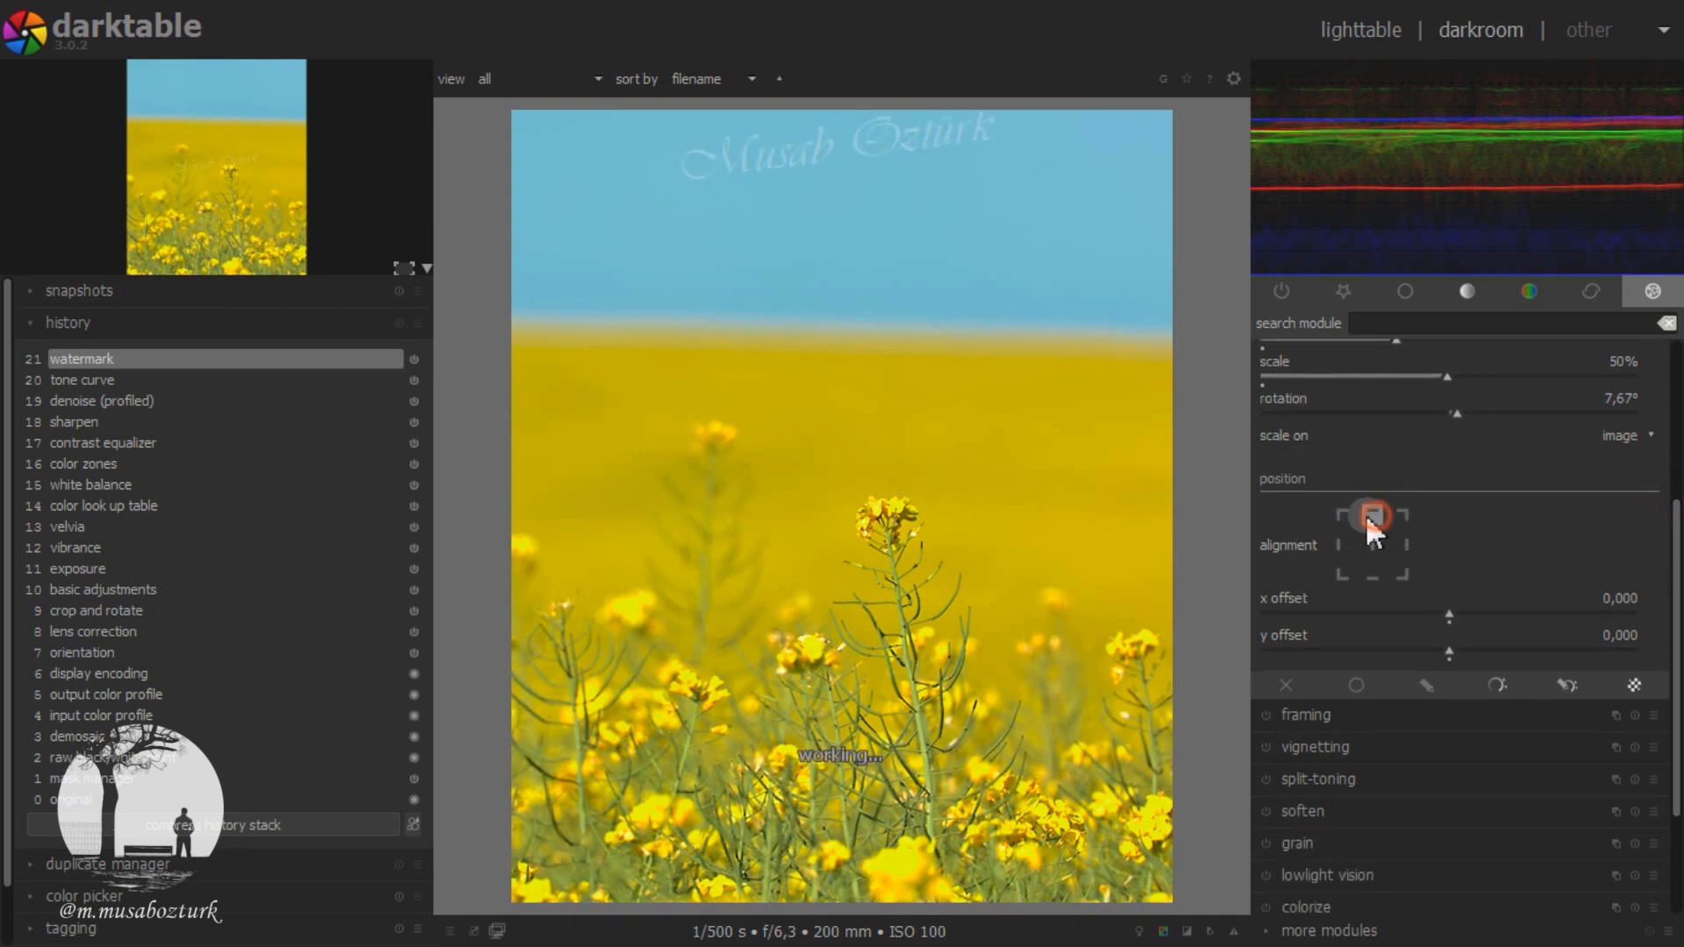
pyautogui.click(1342, 515)
pyautogui.click(1341, 546)
pyautogui.click(1343, 575)
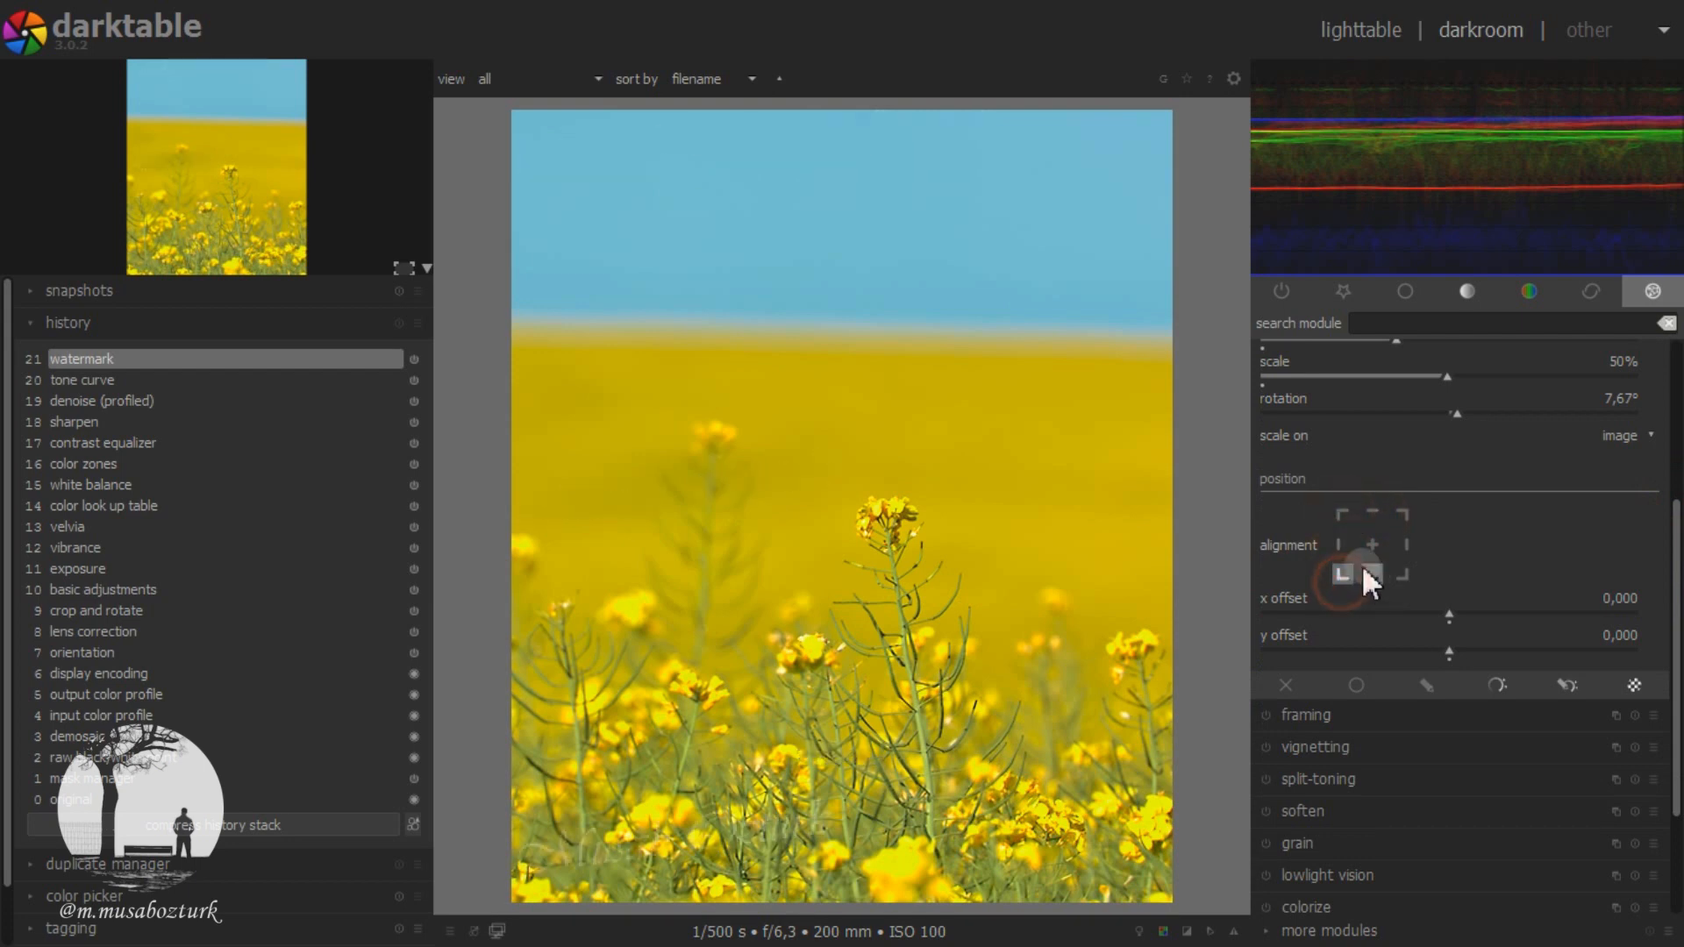
pyautogui.click(1375, 548)
pyautogui.click(1375, 575)
pyautogui.click(1401, 575)
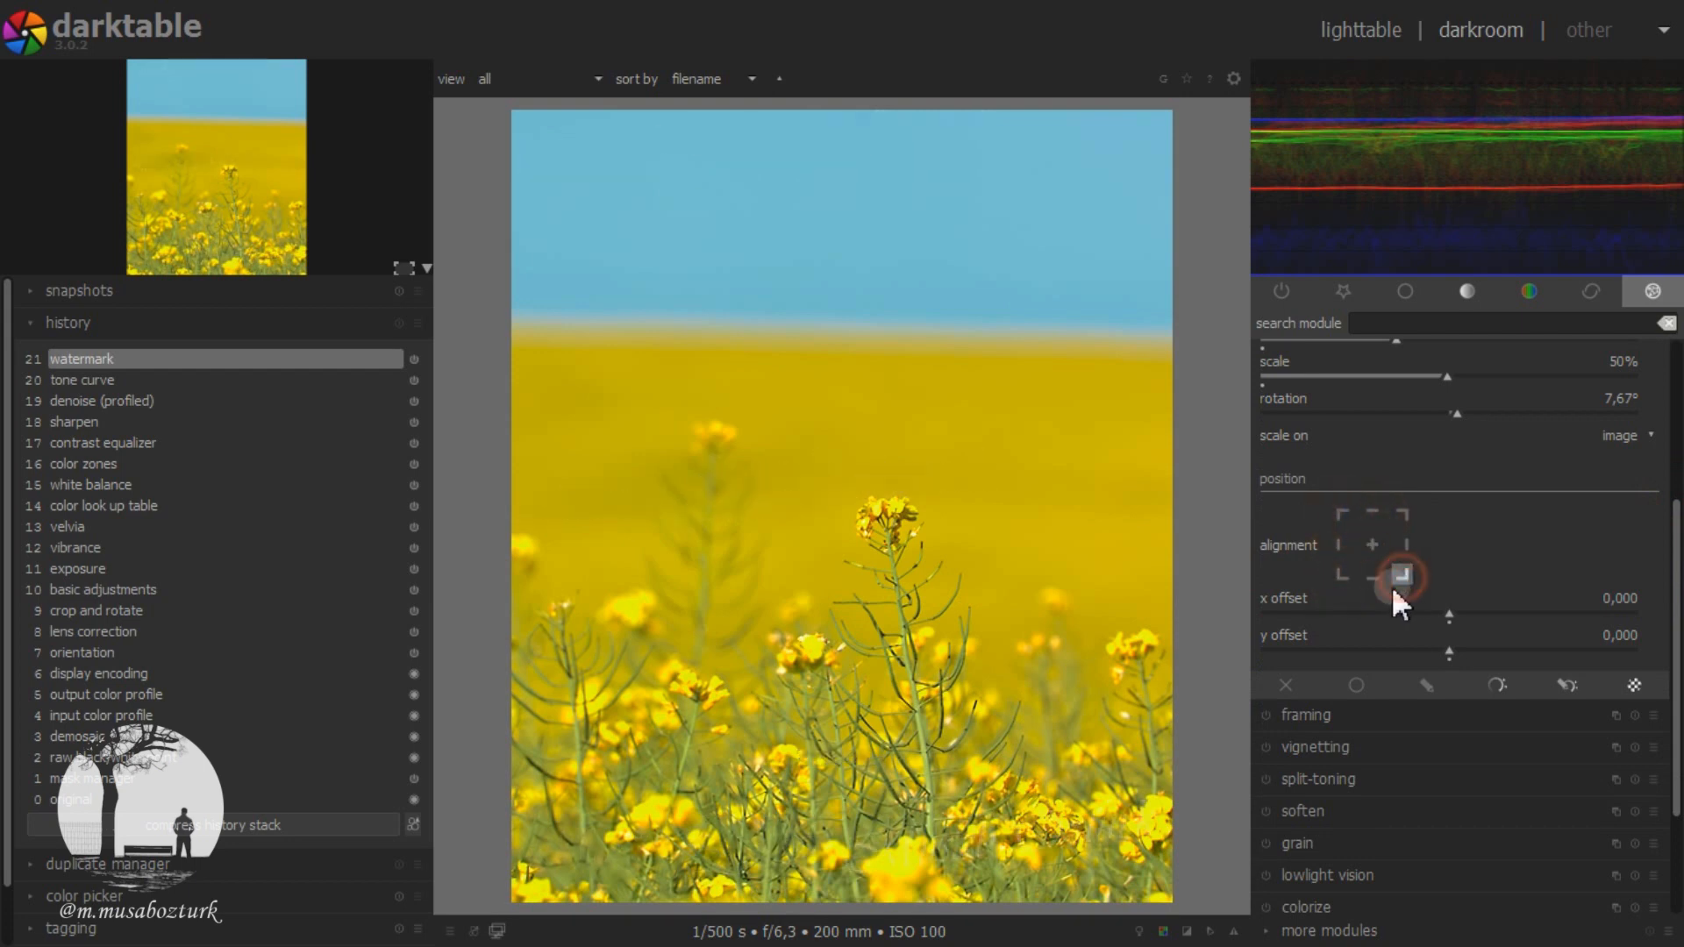
pyautogui.click(1373, 544)
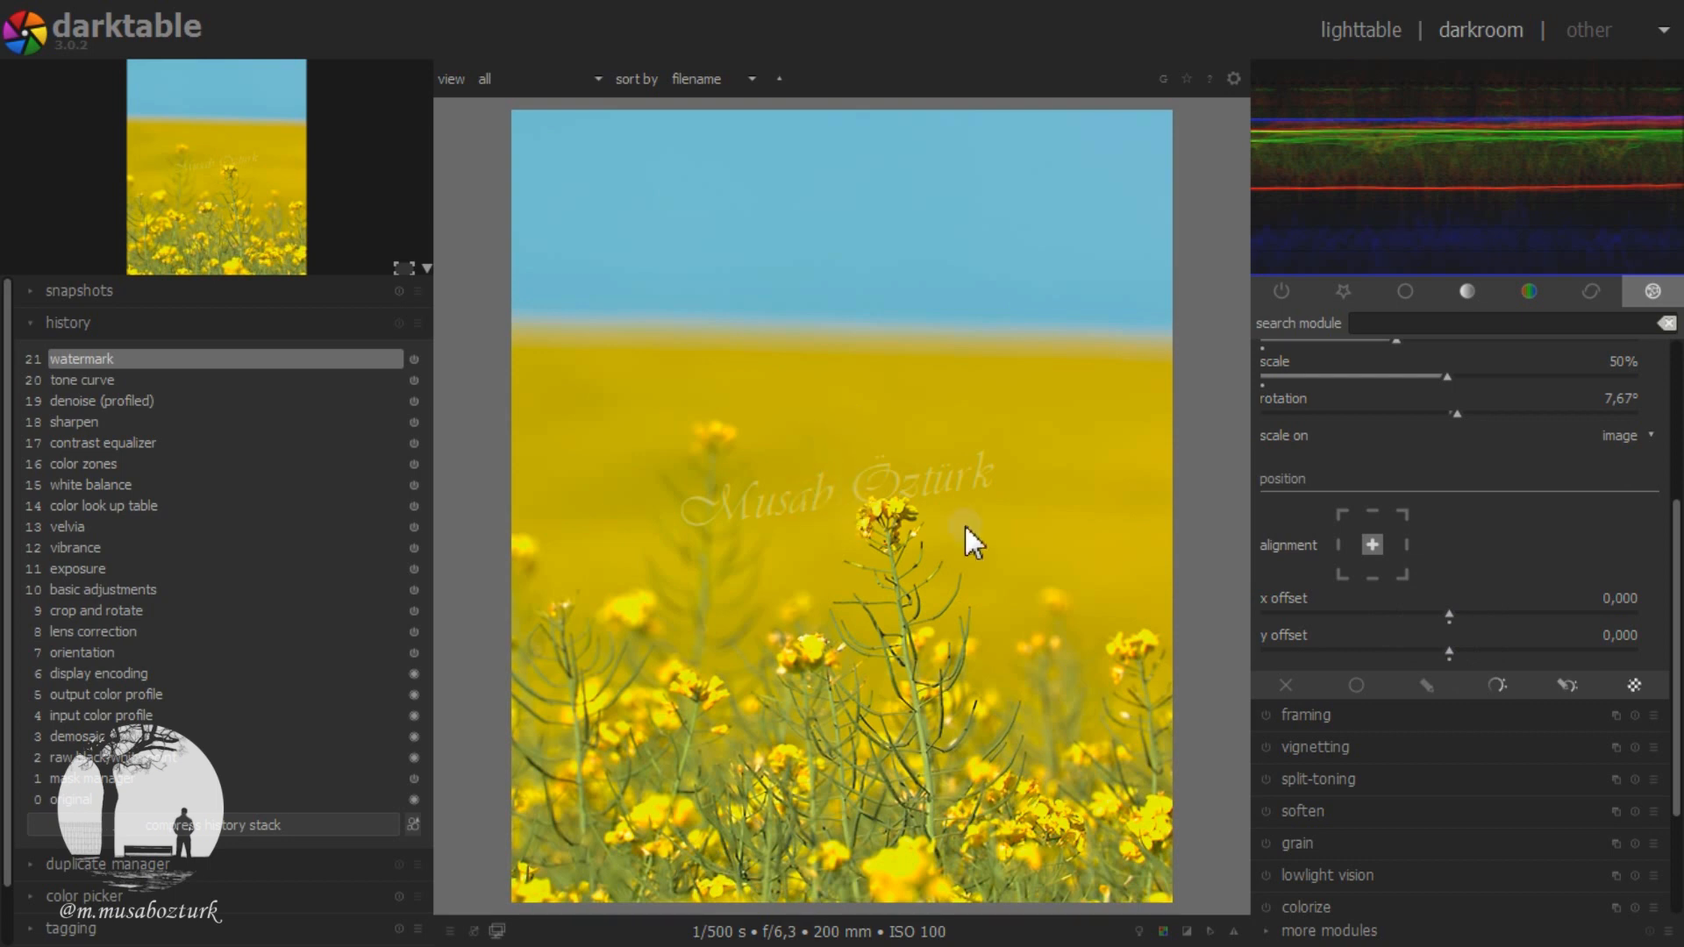
# Step: Shift the watermark from the center with an x offset of 0.056 and a y offset of -0.023
pyautogui.moveTo(1451, 614); pyautogui.dragTo(1430, 656)
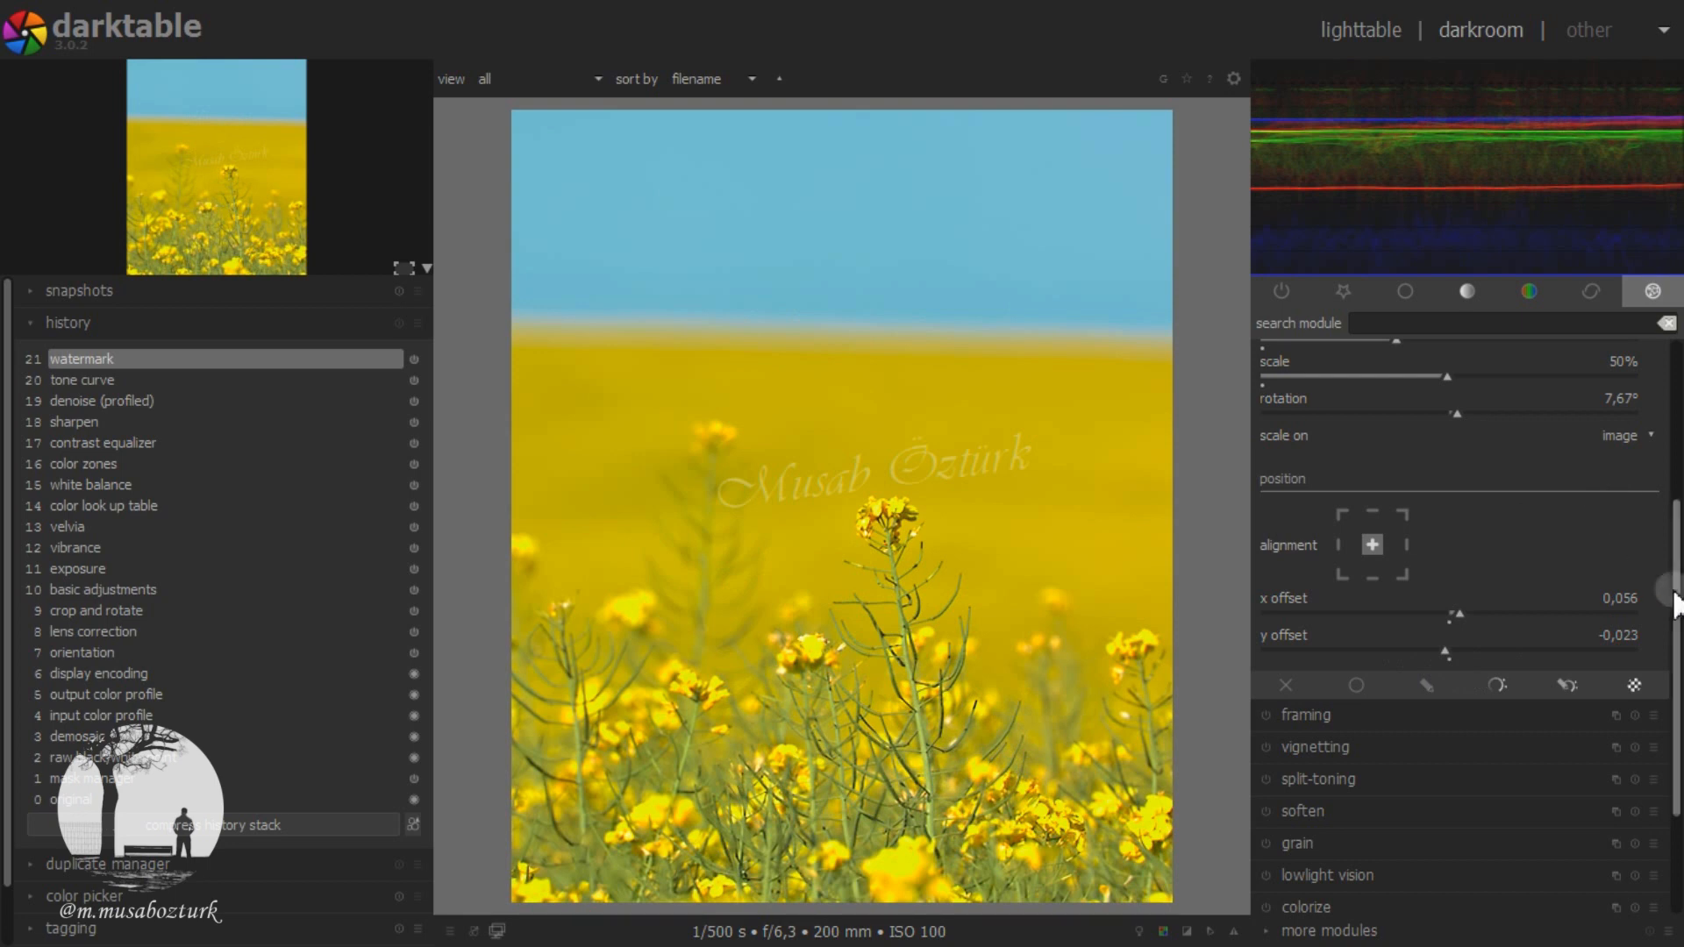
# Step: Reset the watermark's scale to its default and set it back to 50%
pyautogui.moveTo(1671, 605); pyautogui.dragTo(1498, 515)
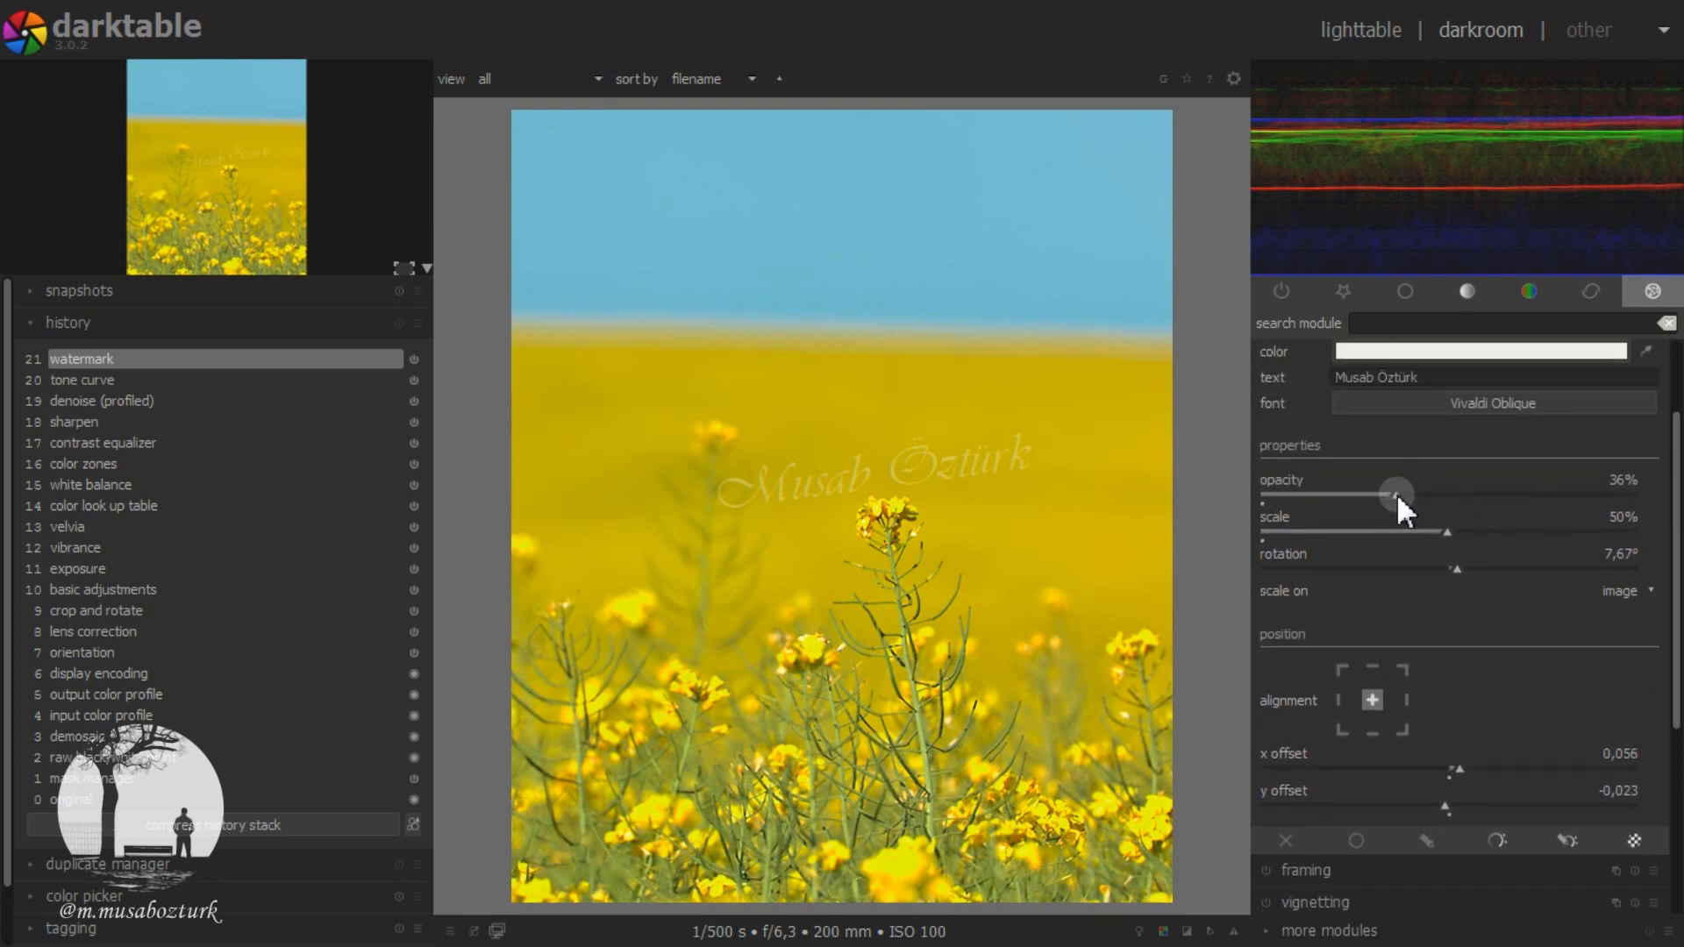
pyautogui.click(1444, 535)
pyautogui.doubleClick(1444, 535)
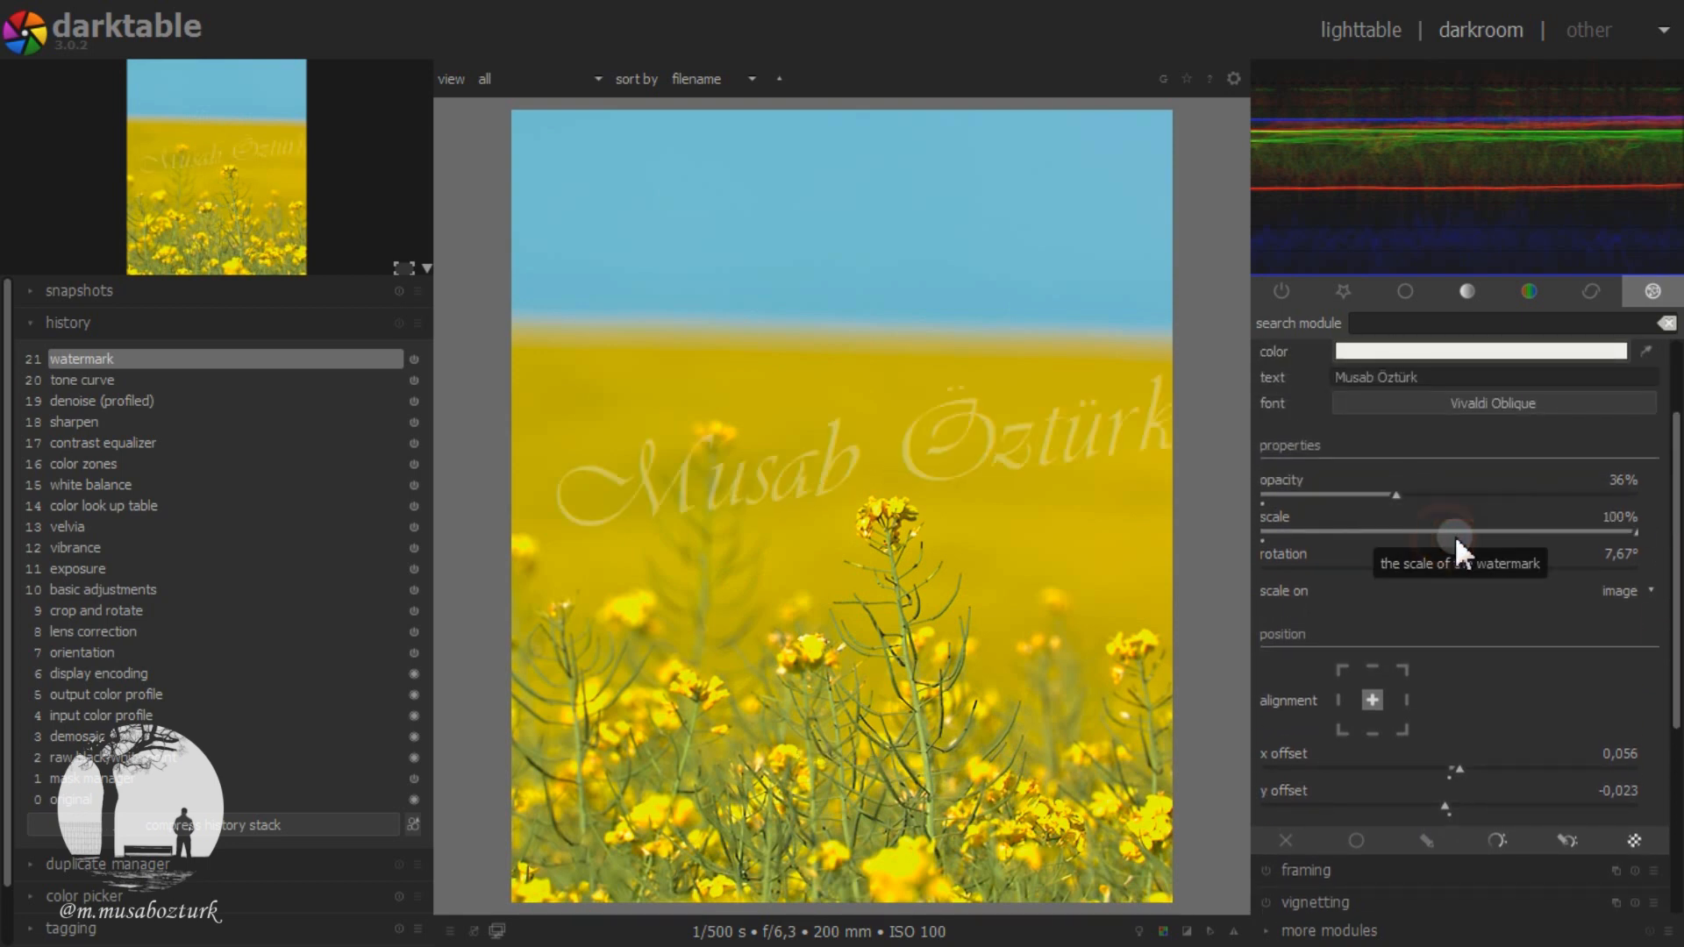
pyautogui.rightClick(1608, 519)
pyautogui.write('50')
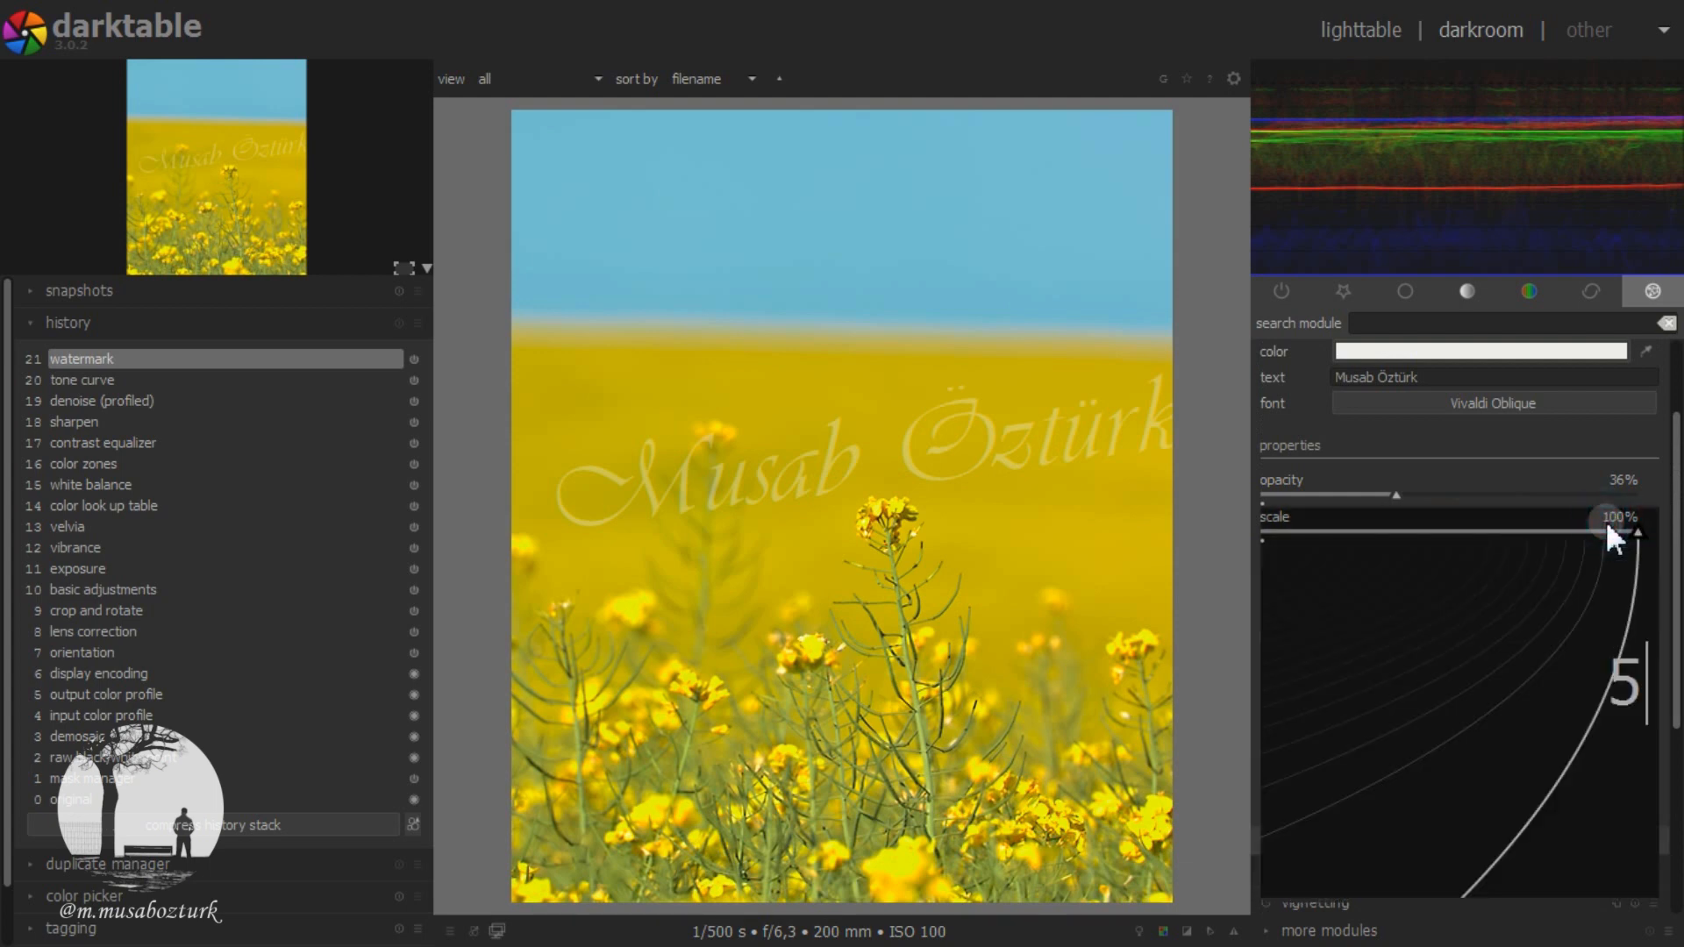
pyautogui.press('Return')
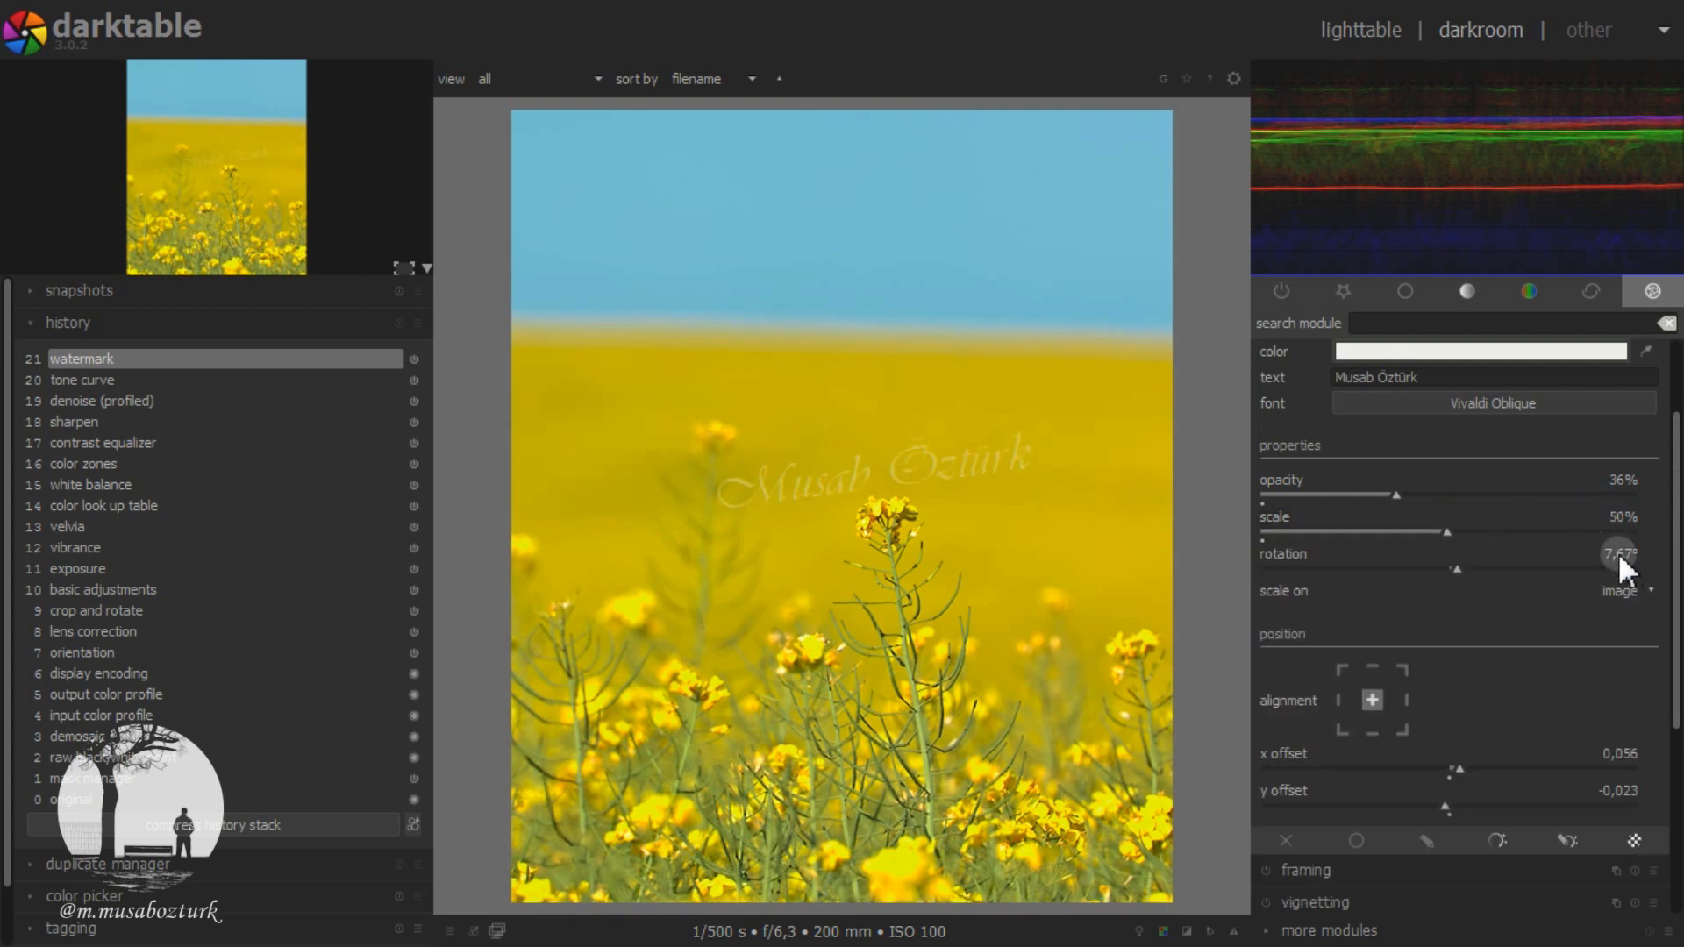
# Step: Set the watermark's rotation to 0° so the text lies horizontally
pyautogui.rightClick(1618, 551)
pyautogui.write('0')
pyautogui.press('Return')
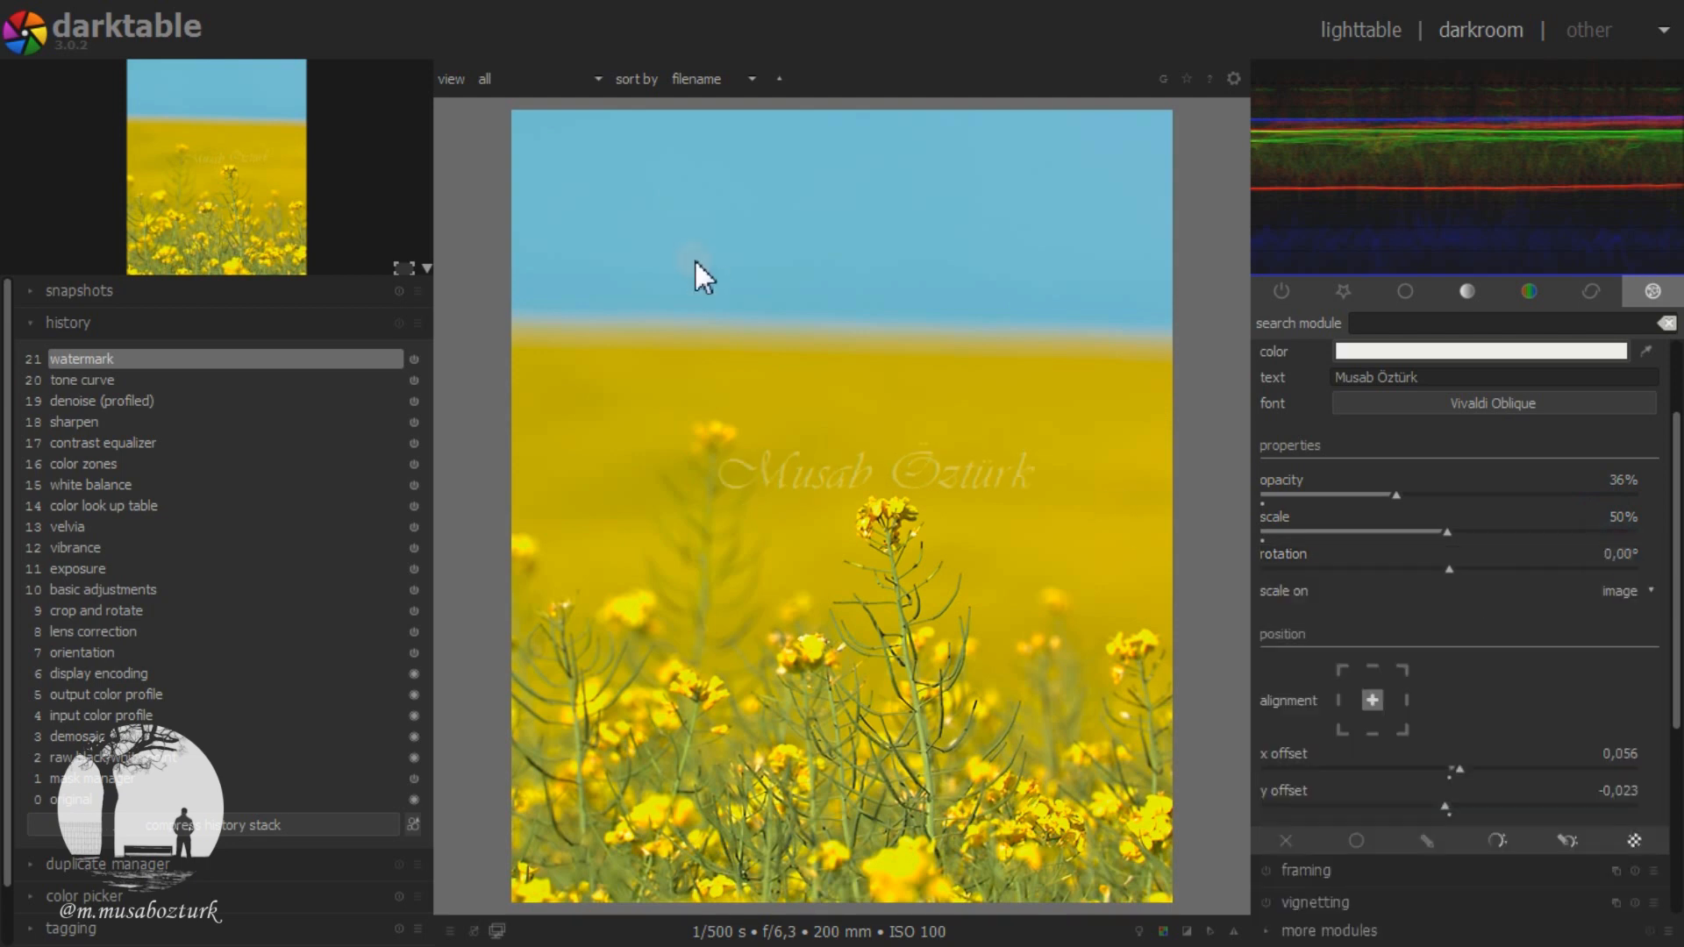
# Step: Lower the watermark's opacity to 8% and enlarge its scale to 82%
pyautogui.scroll(-7, 1453, 489)
pyautogui.scroll(-14, 1451, 488)
pyautogui.scroll(-1, 1451, 490)
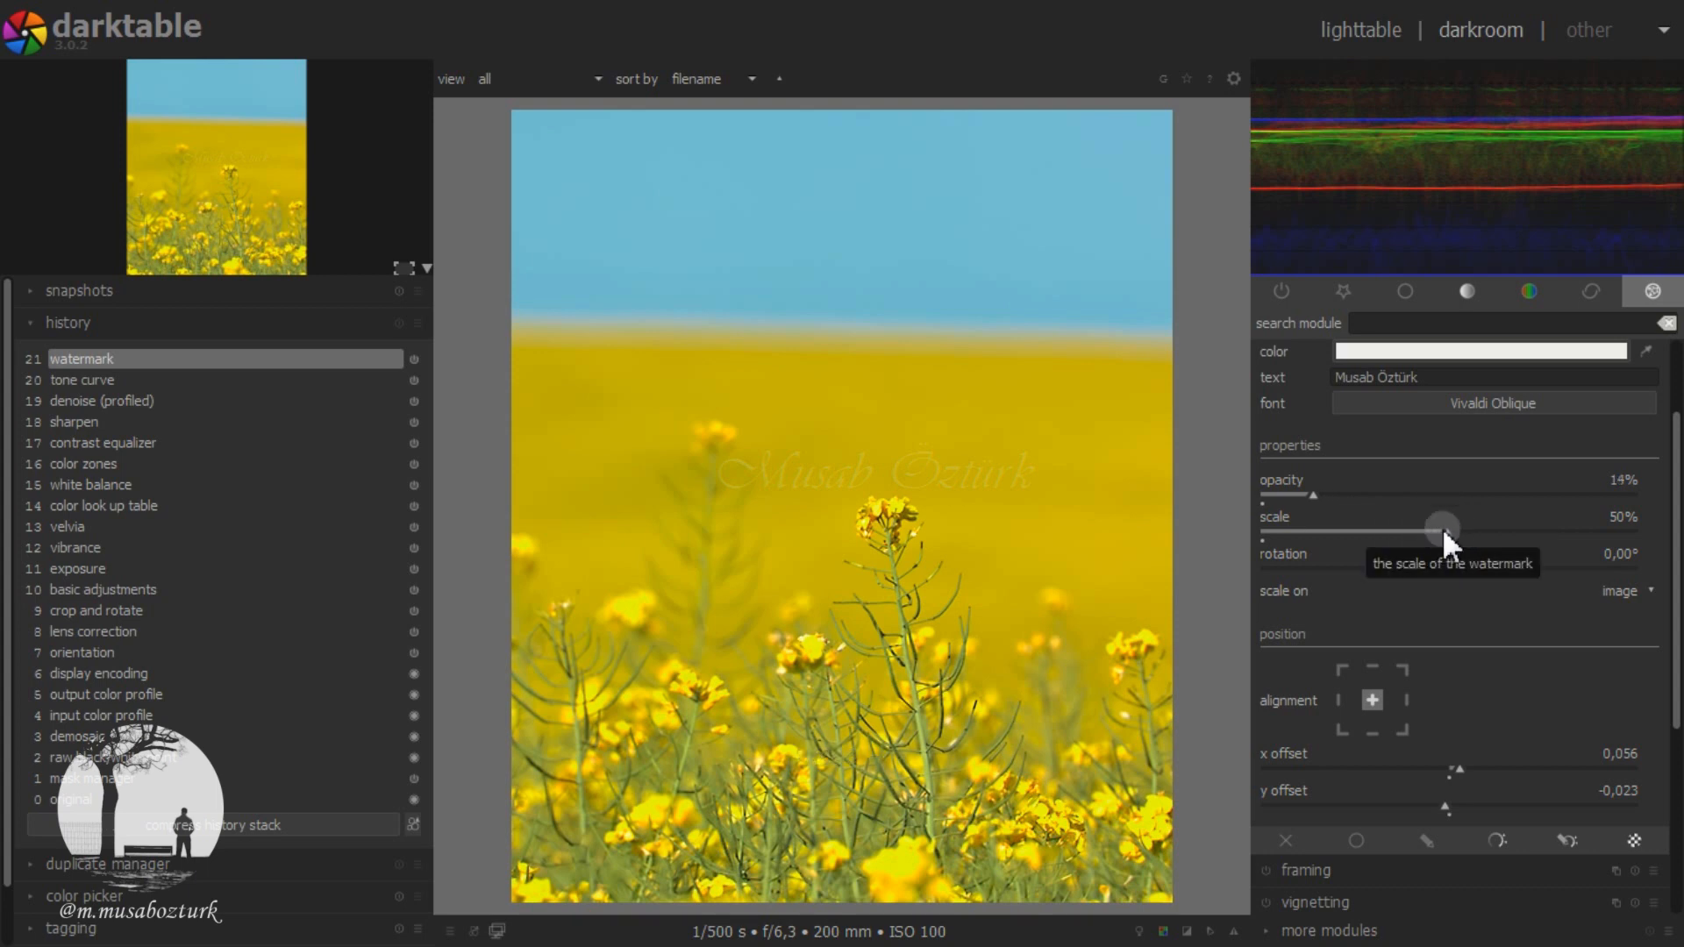
pyautogui.scroll(20, 1442, 528)
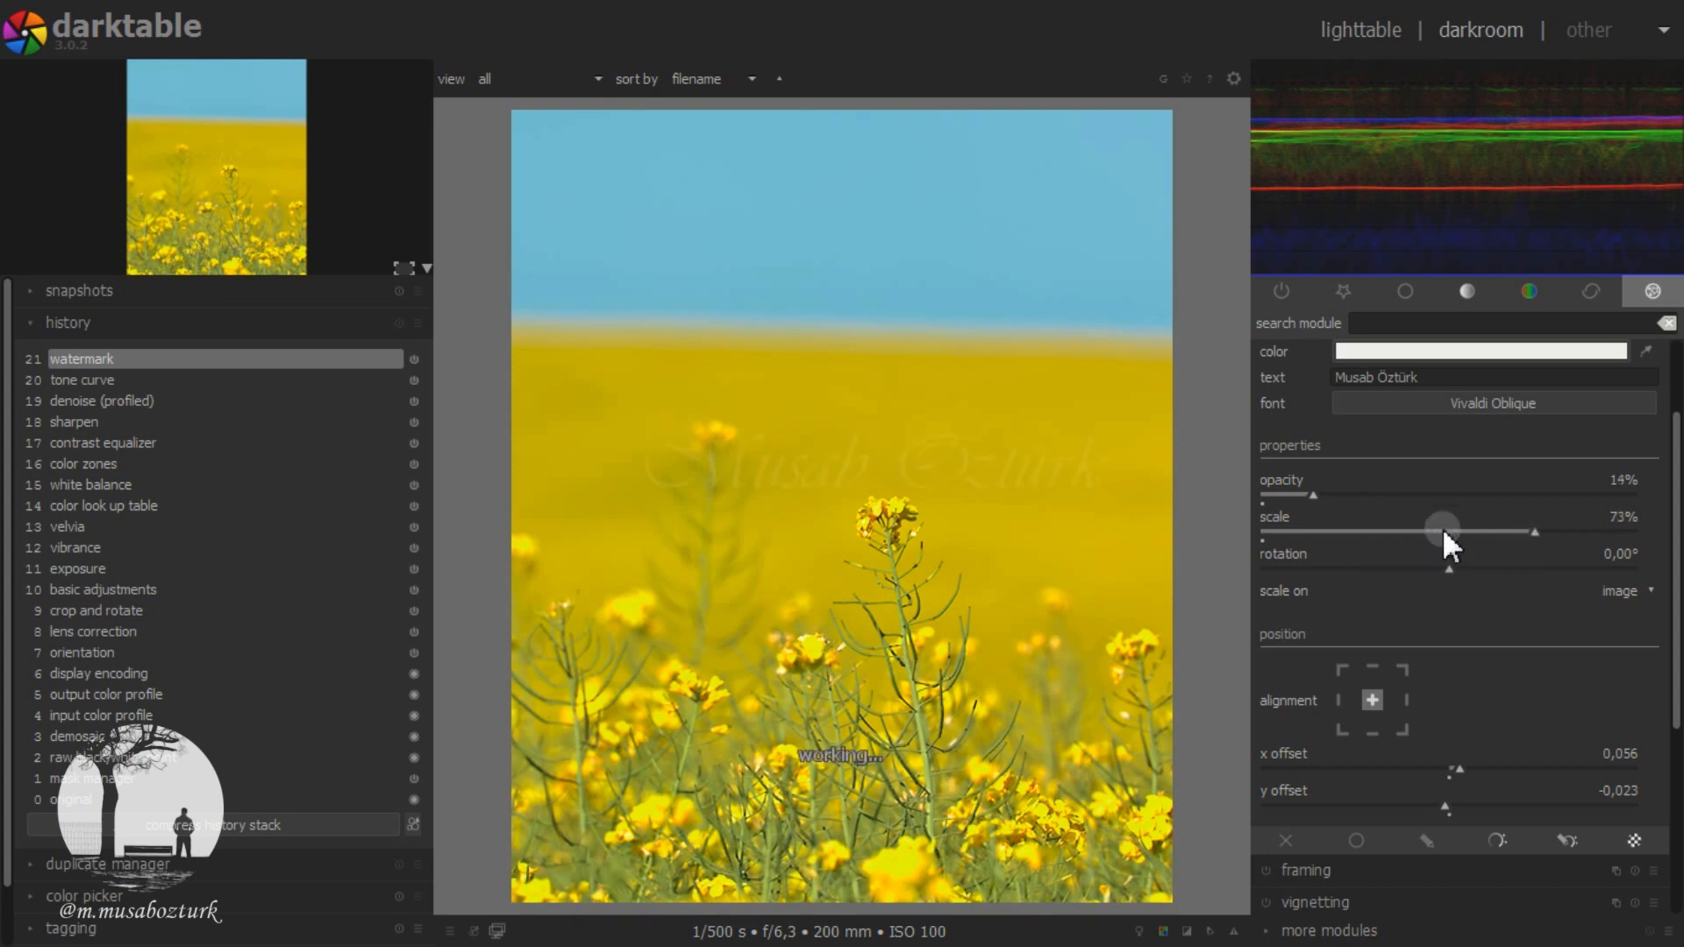
pyautogui.scroll(10, 1443, 532)
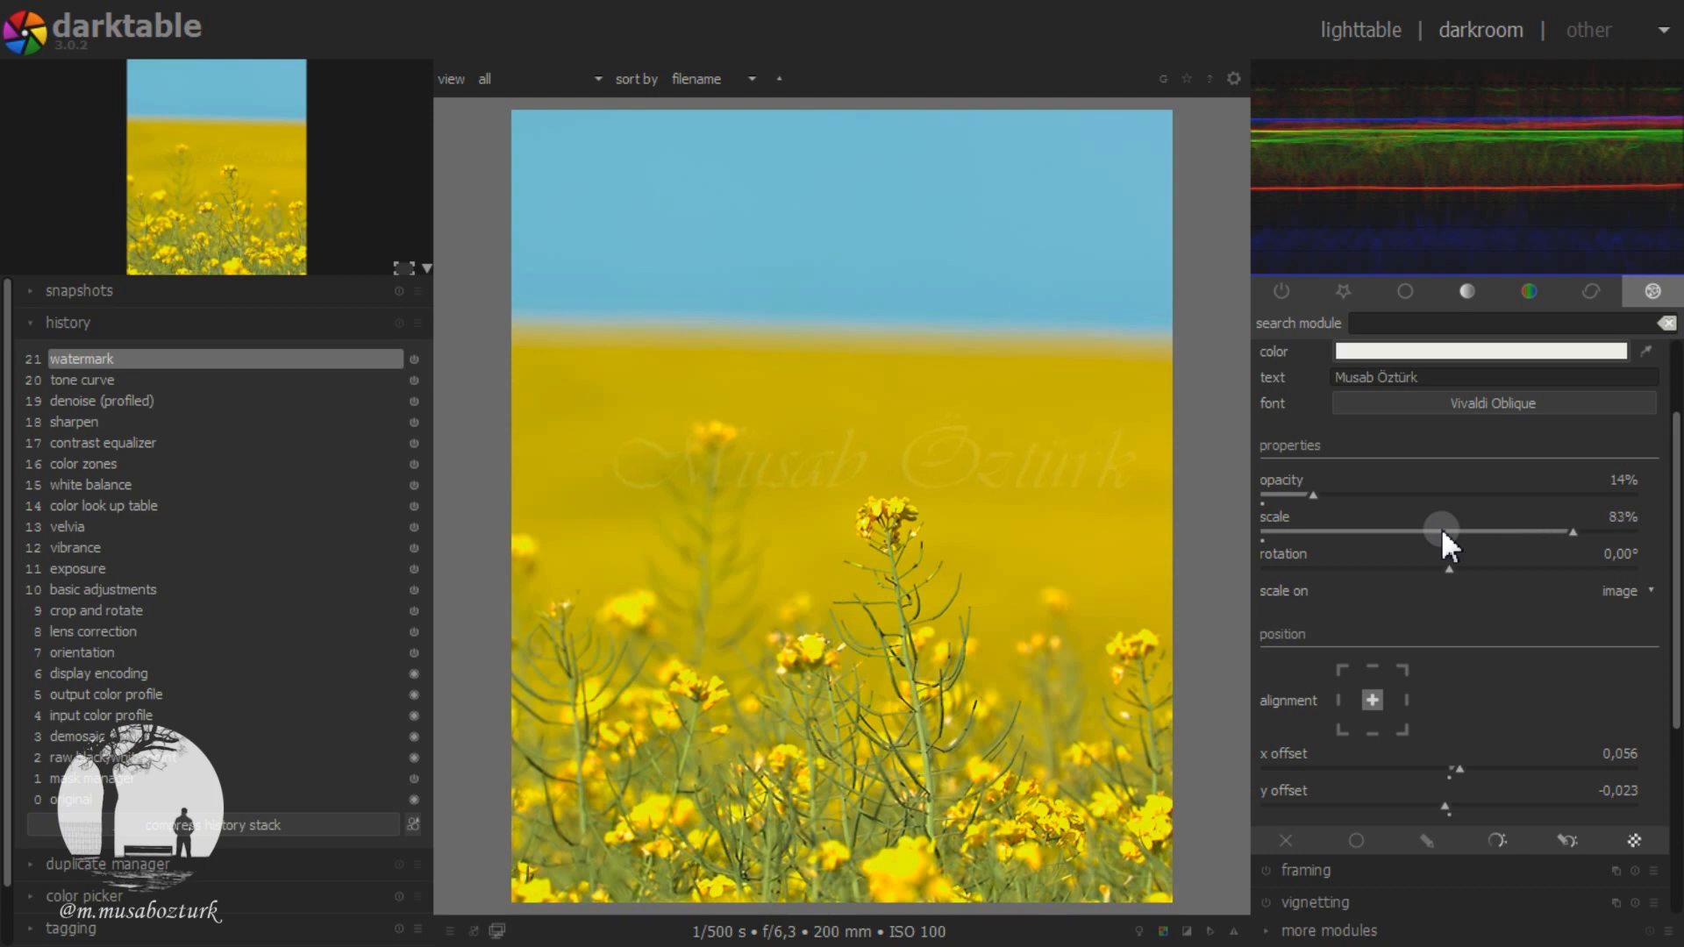
pyautogui.scroll(-1, 1441, 529)
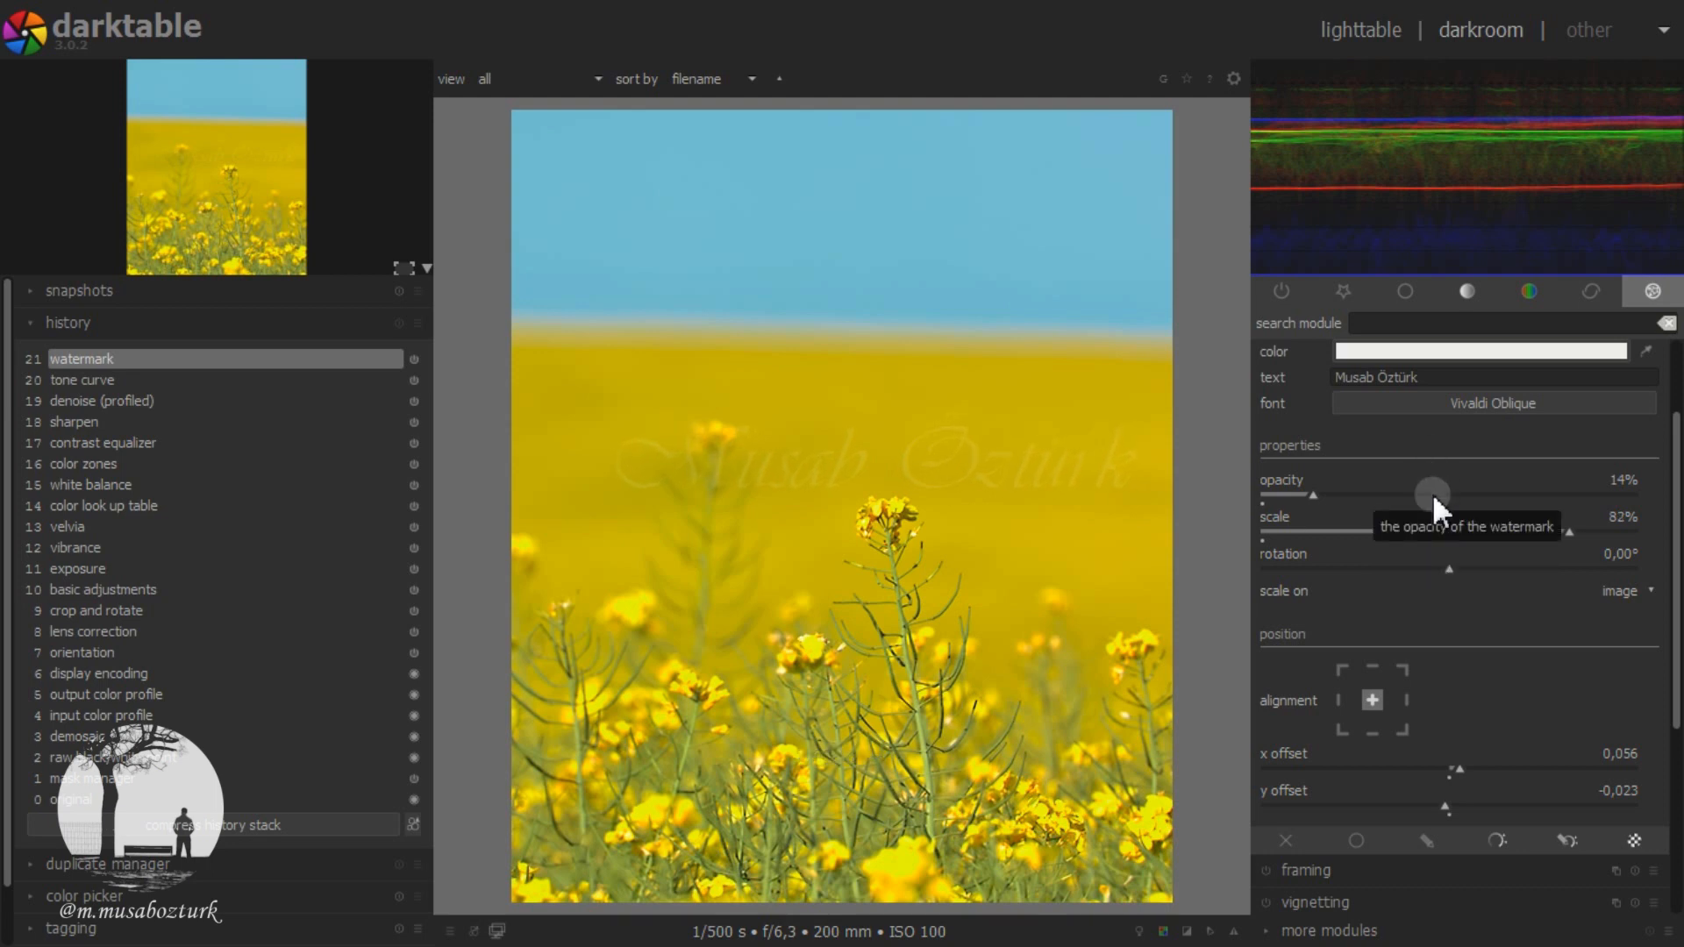
pyautogui.scroll(-5, 1434, 493)
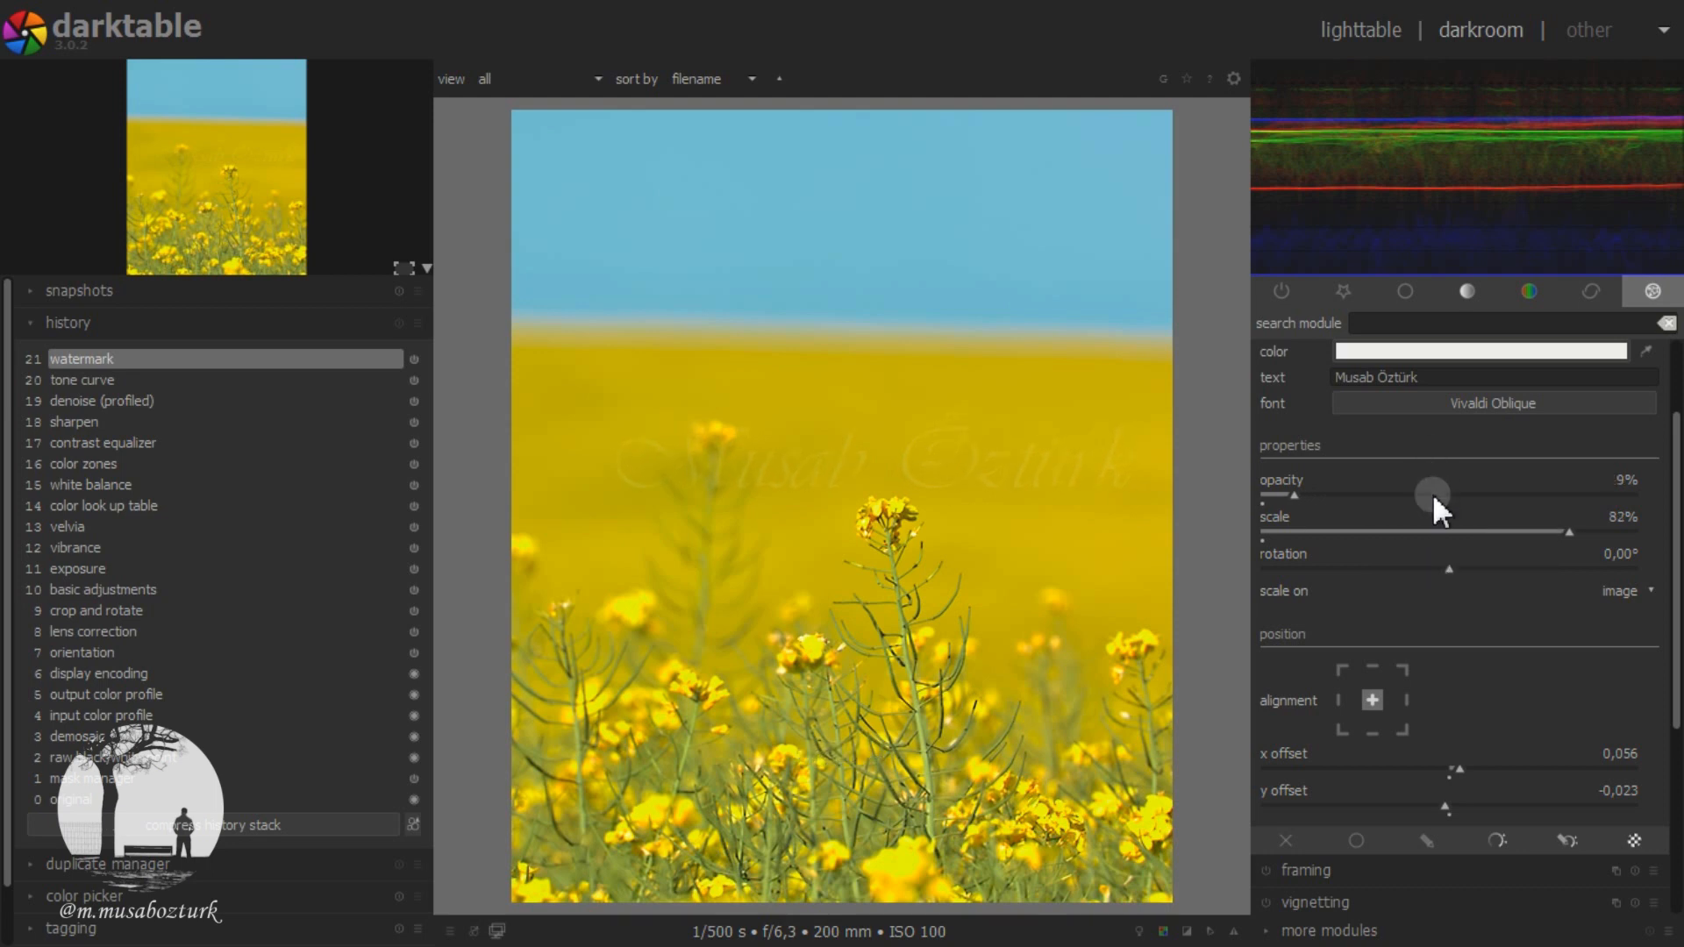
pyautogui.scroll(-1, 1434, 493)
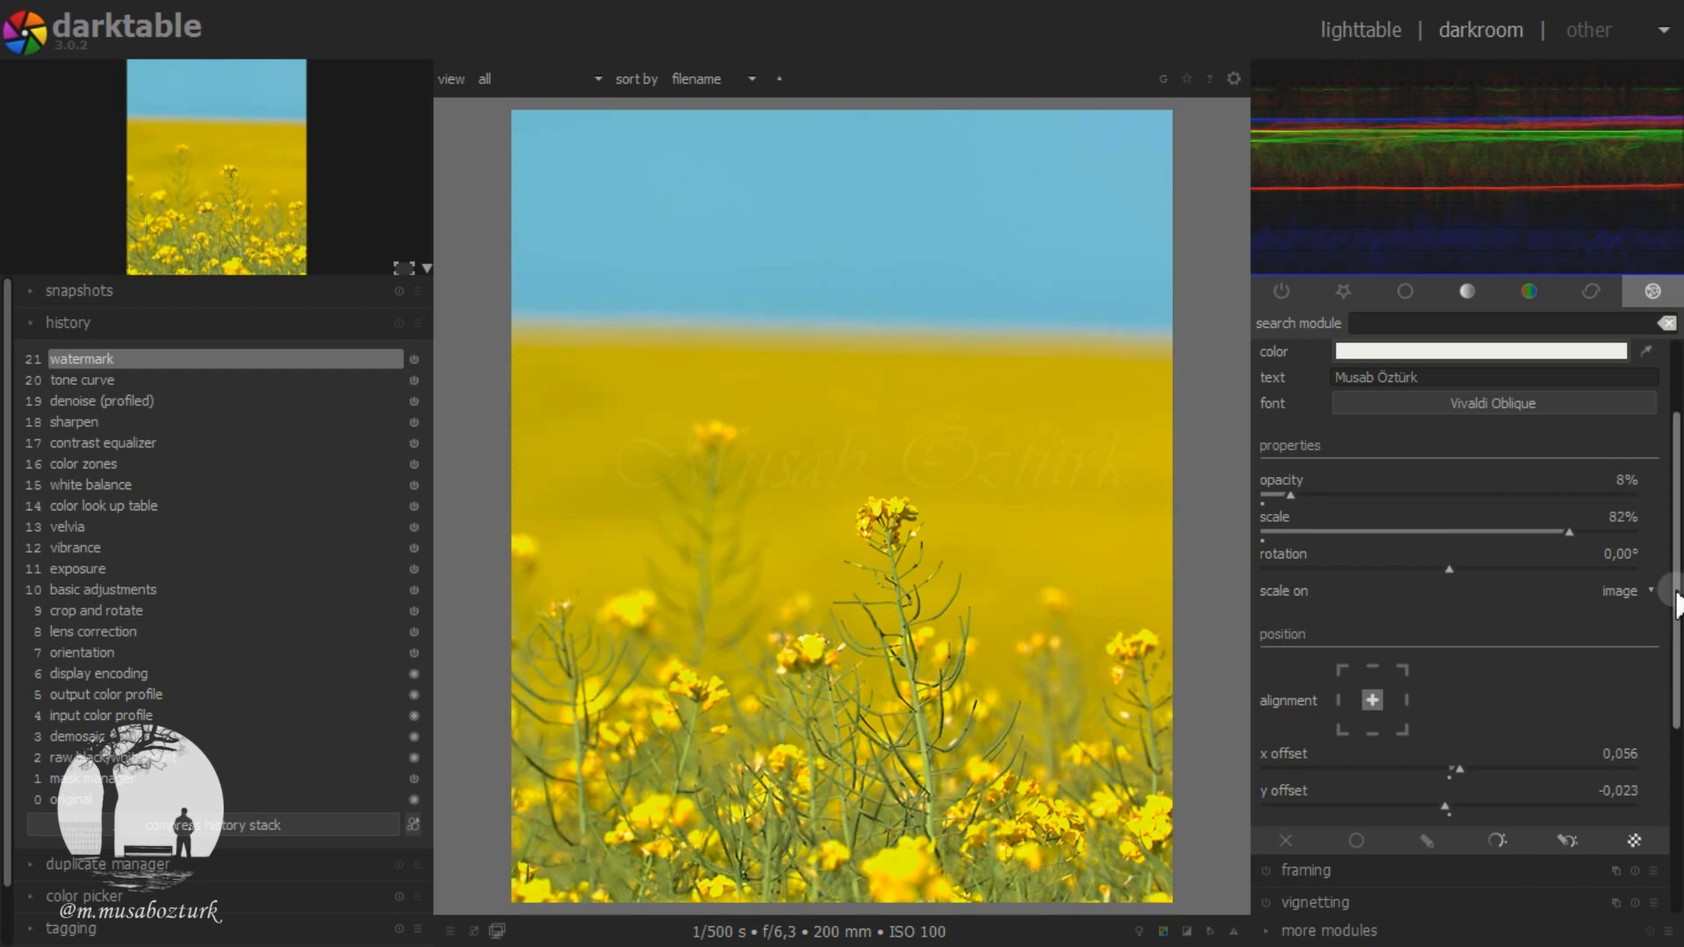
# Step: Reset the watermark's x and y offsets to 0.000
pyautogui.doubleClick(1465, 767)
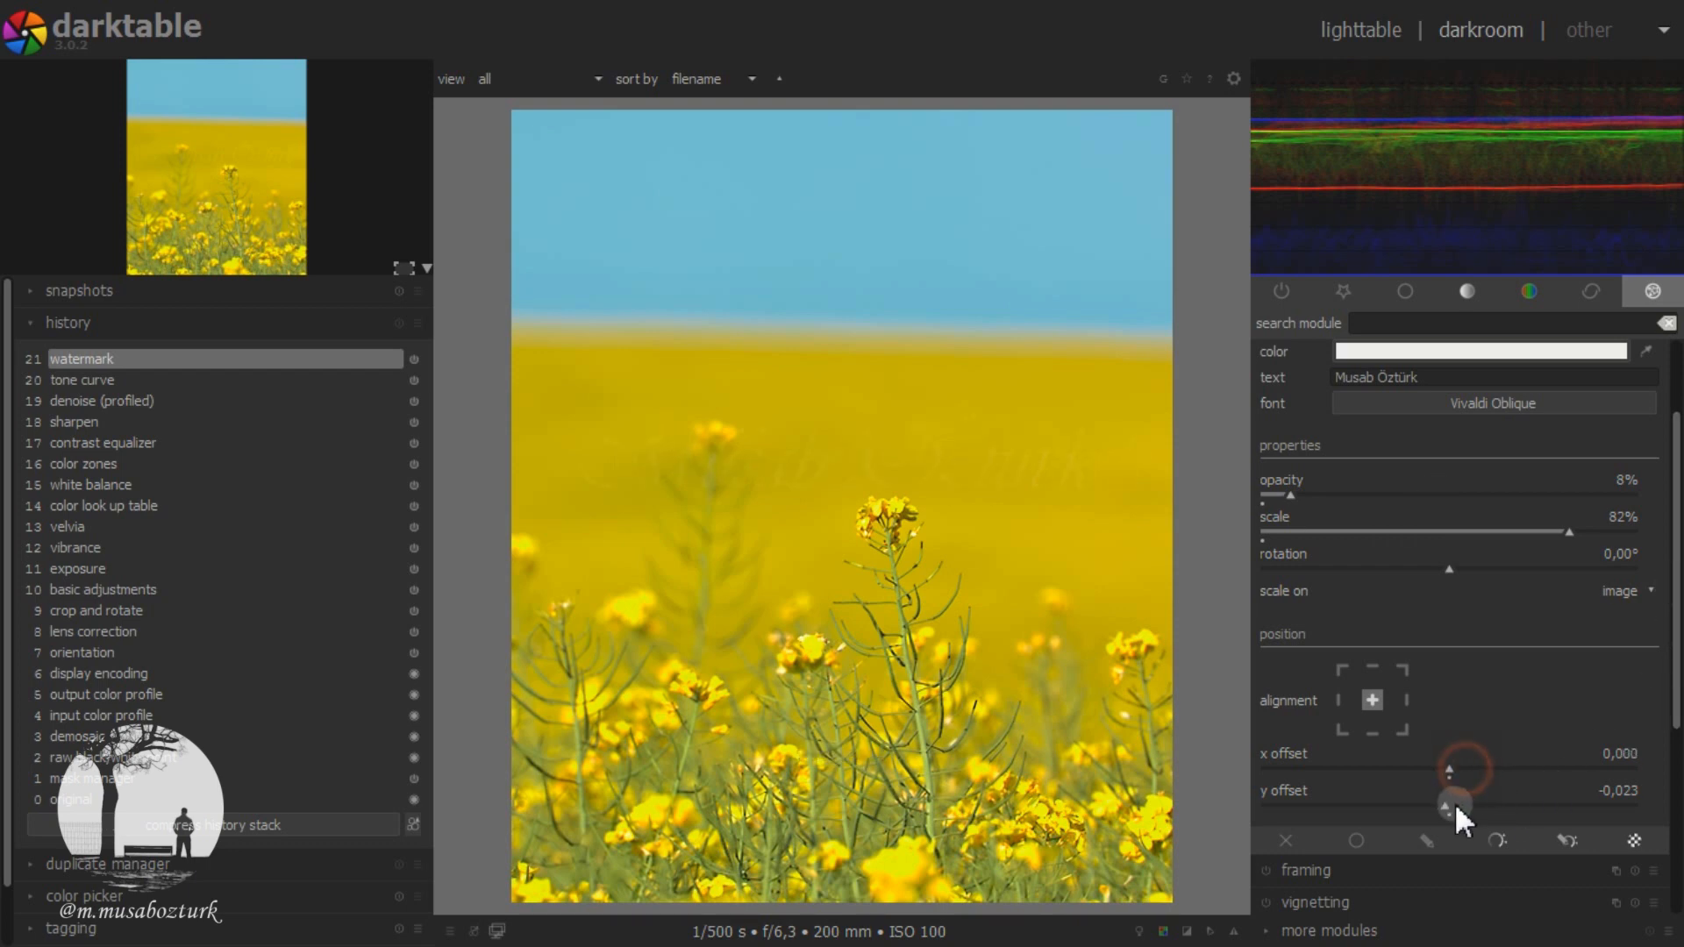
pyautogui.doubleClick(1445, 806)
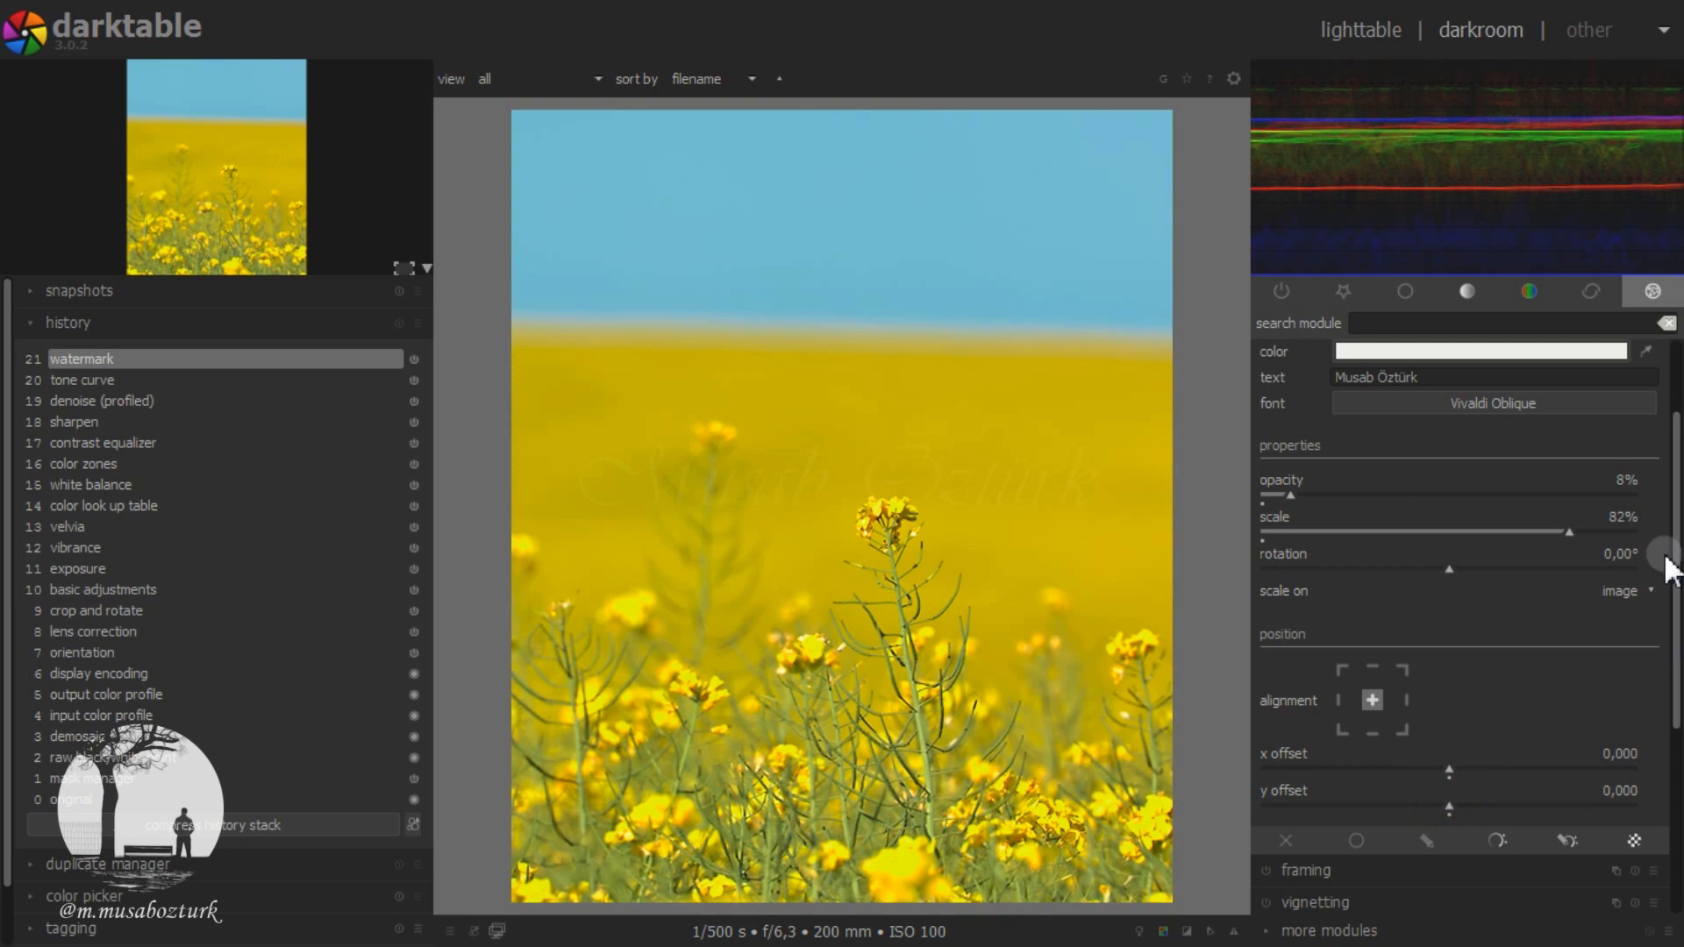
pyautogui.scroll(3, 1670, 566)
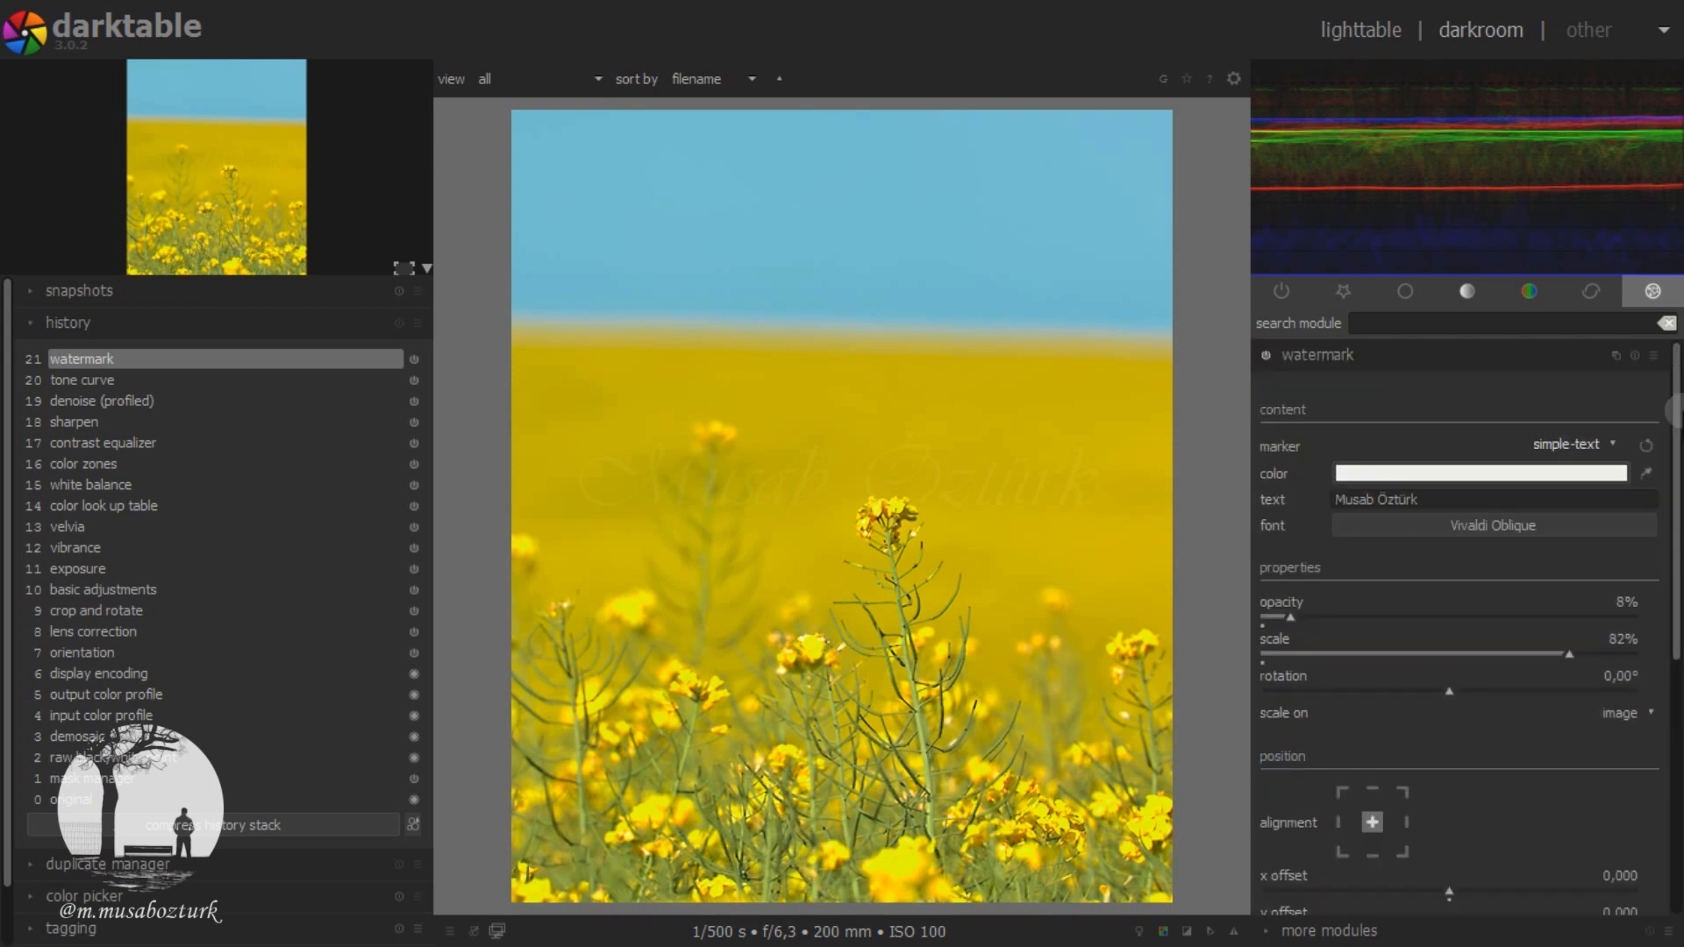